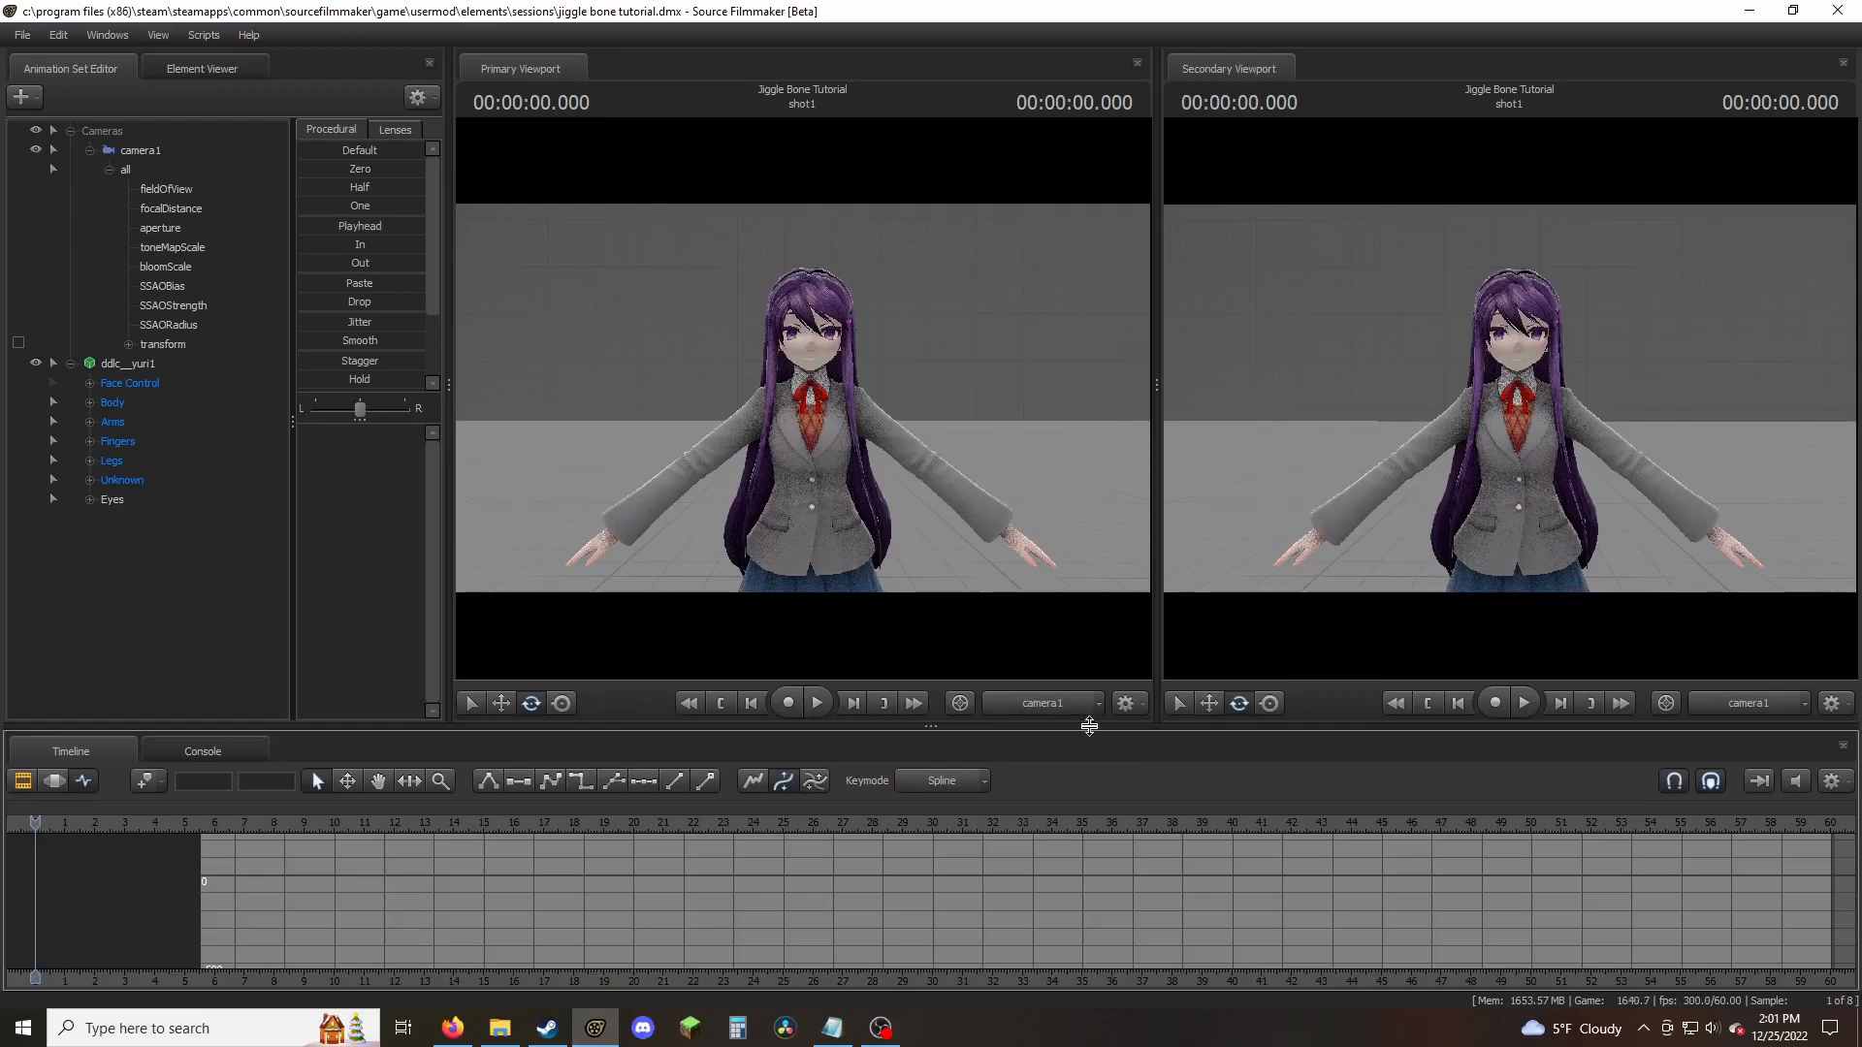
- Switch the primary viewport to the Work Camera and select the model's ValveBiped.Bip01_Head1 bone
left_click(1032, 700)
left_click_drag(791, 378, 813, 375)
key("ctrl")
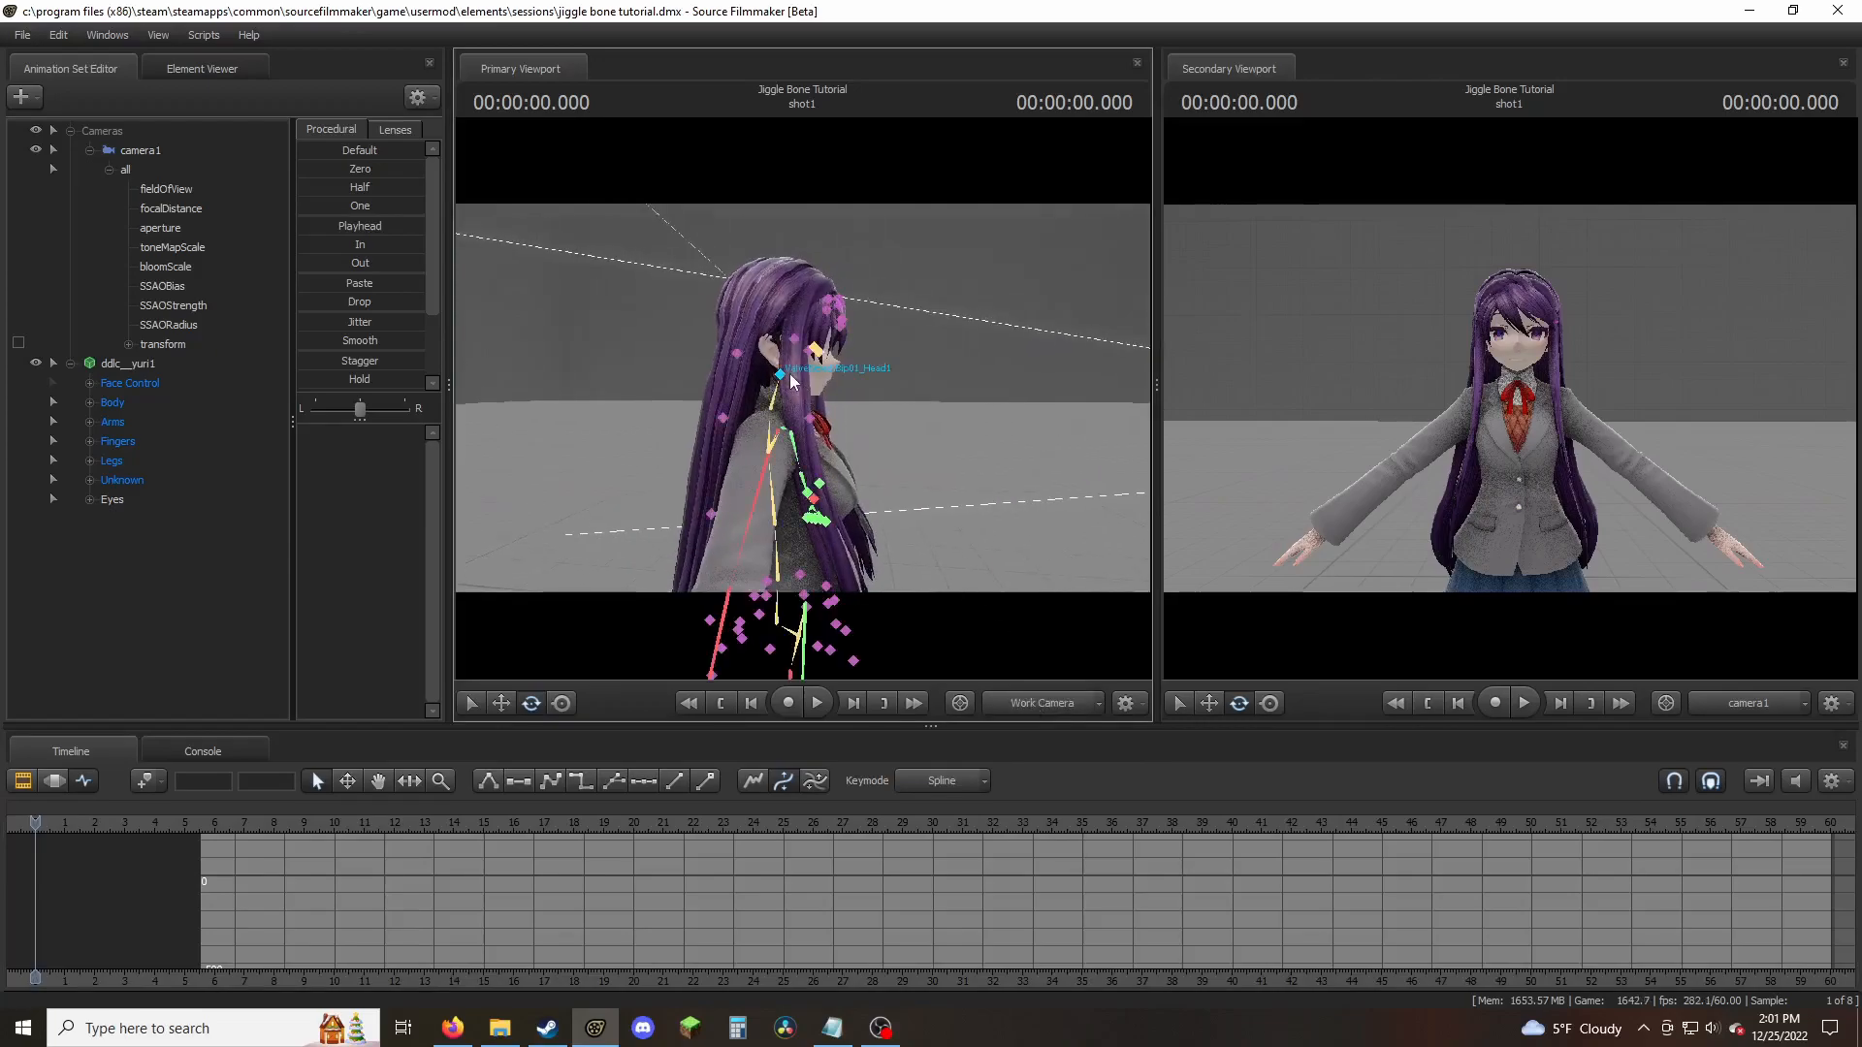
left_click(790, 379)
- Tilt the head bone forward at about 0.5 seconds on the timeline and play the animation from the start
left_click_drag(915, 449, 873, 427)
left_click_drag(35, 819, 48, 815)
left_click_drag(893, 373, 803, 398)
key("Home")
key("space")
key("space")
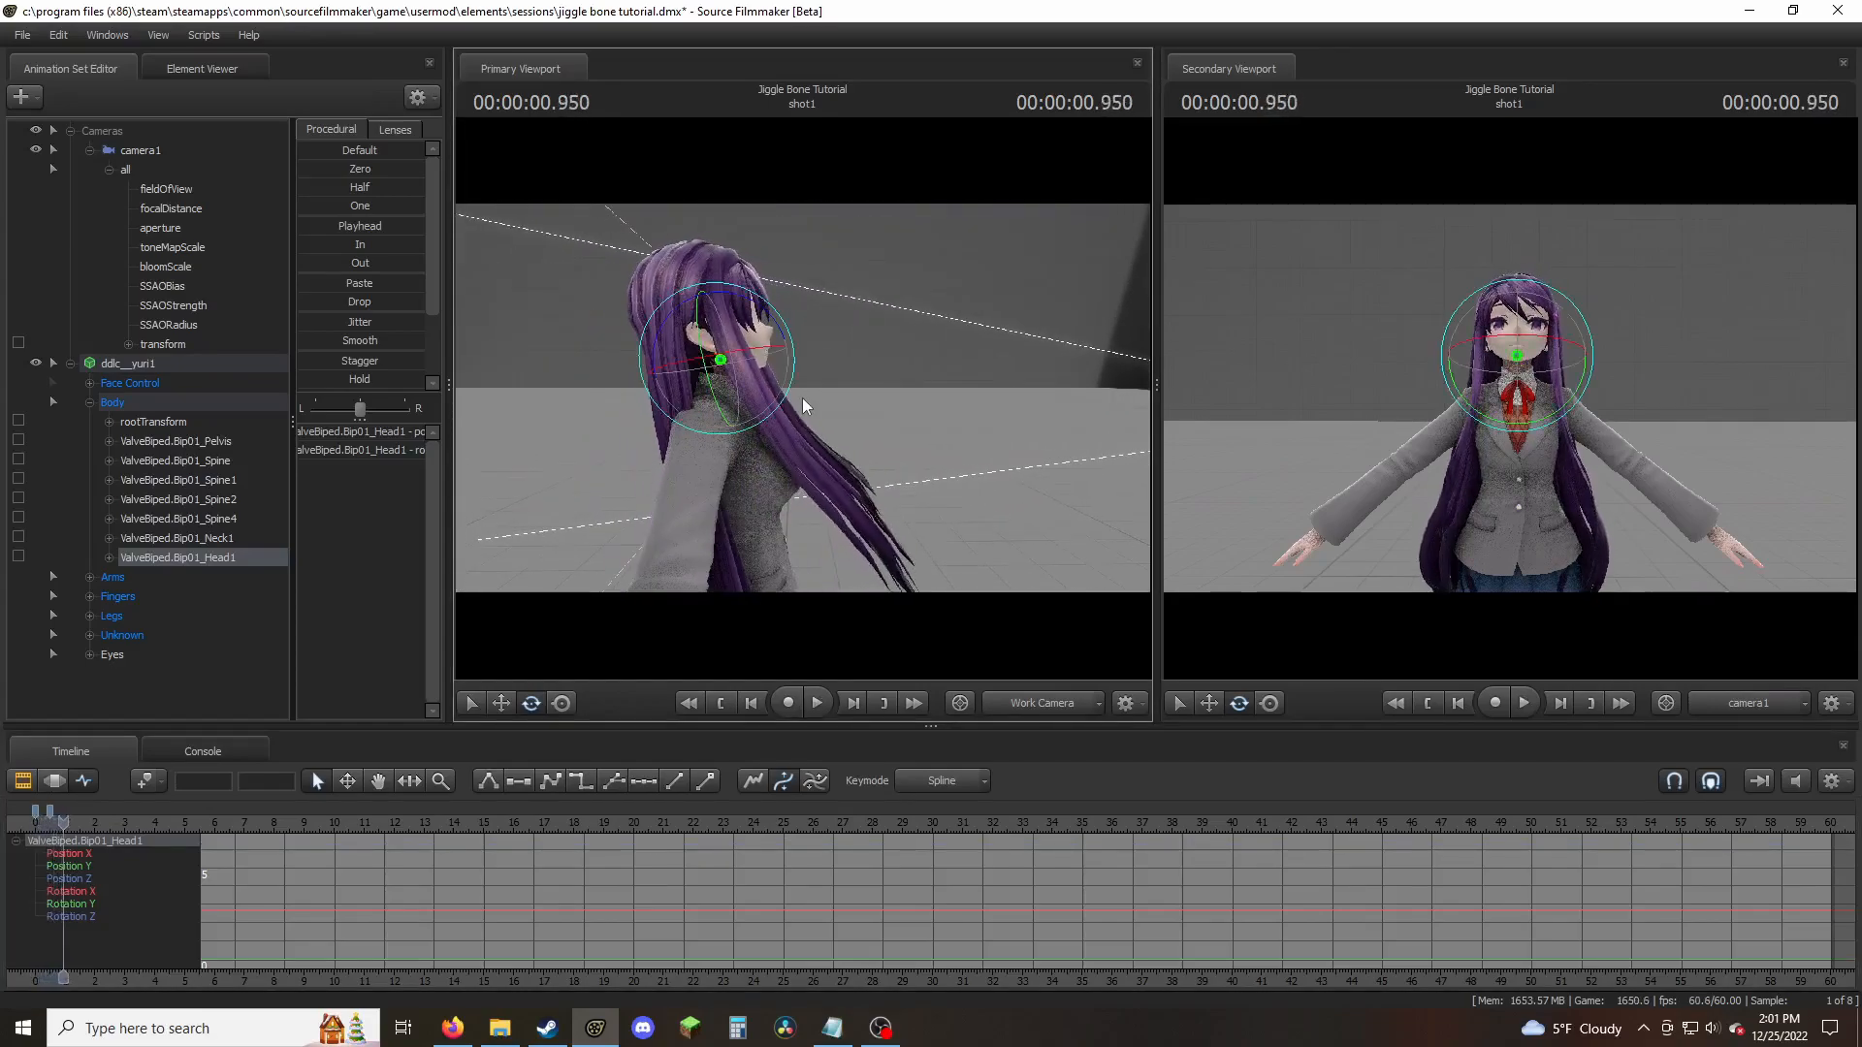
- Enable procedural bones on the ddlc__yuri1 animation set
left_click_drag(848, 446, 438, 419)
right_click(158, 367)
mouse_move(289, 553)
left_click(435, 589)
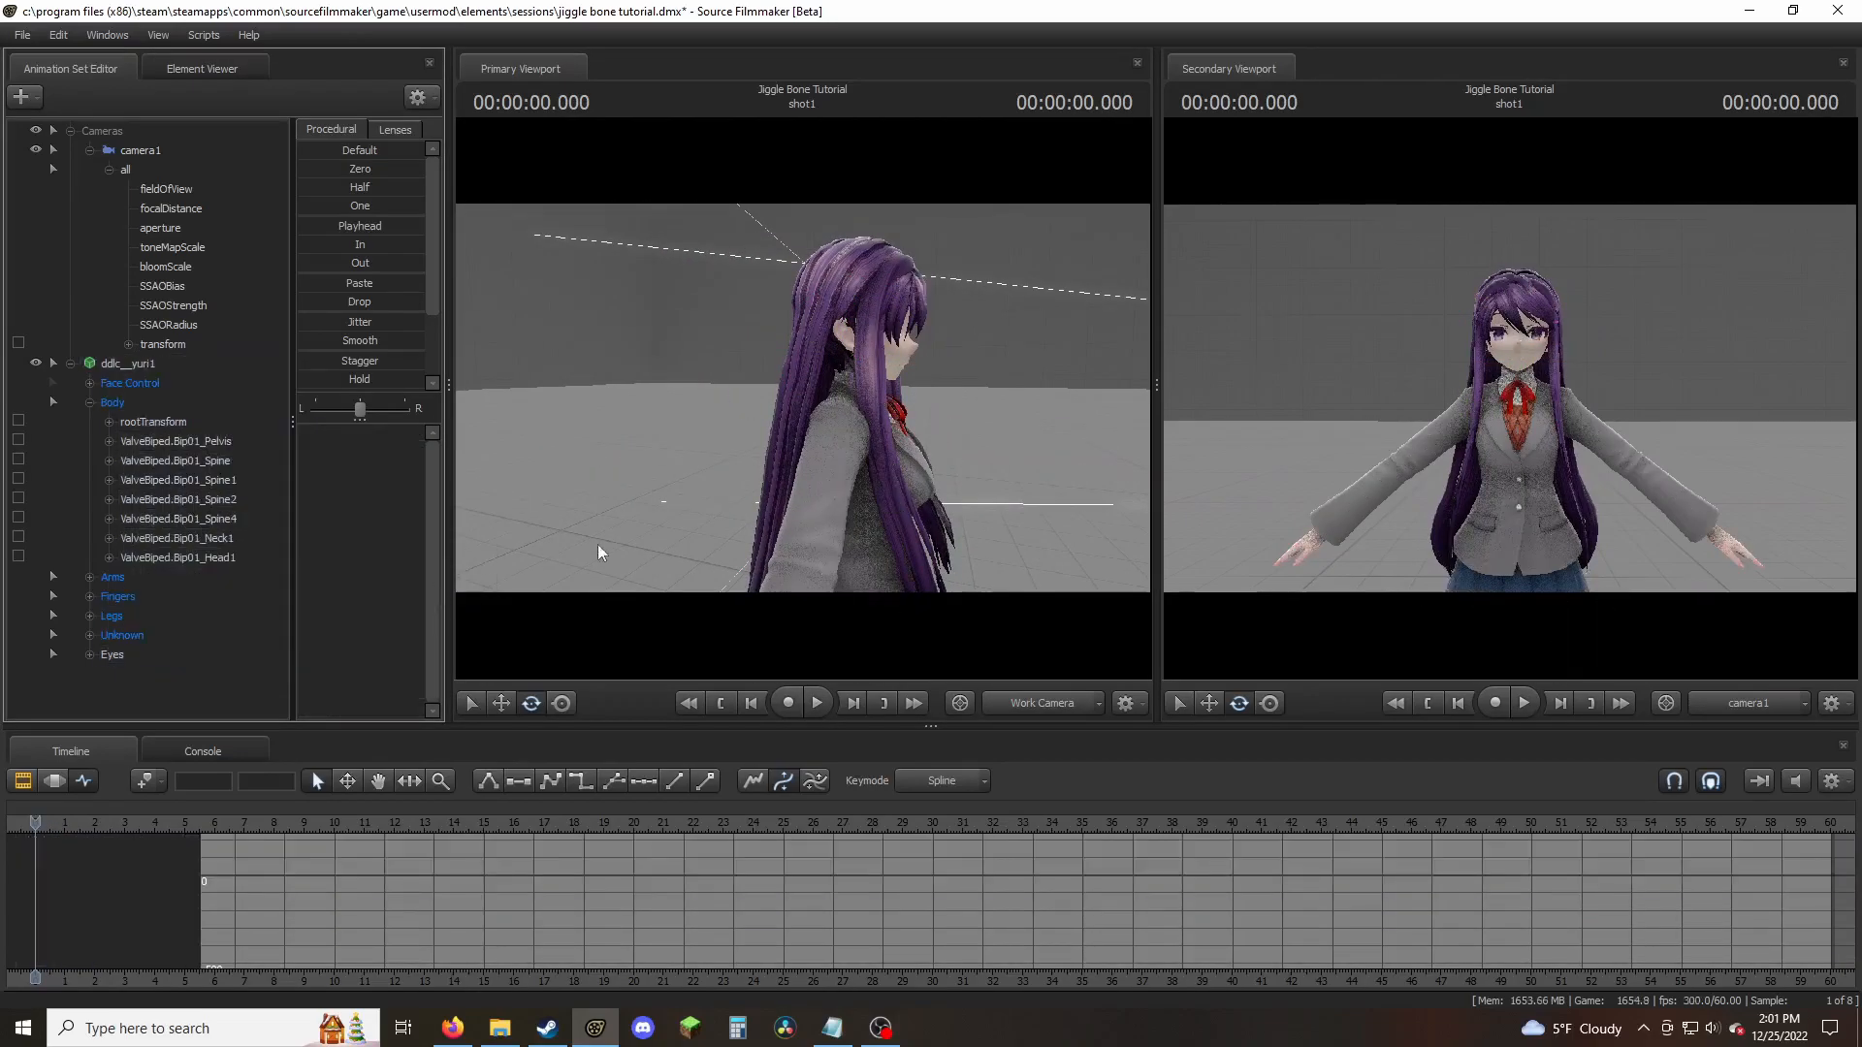
- Select ValveBiped.Bip01_Head1, tilt the head forward at about 0.5 seconds, and play the animation
left_click_drag(564, 560, 603, 521)
left_click(204, 558)
left_click_drag(766, 426, 800, 455)
key("space")
key("space")
key("space")
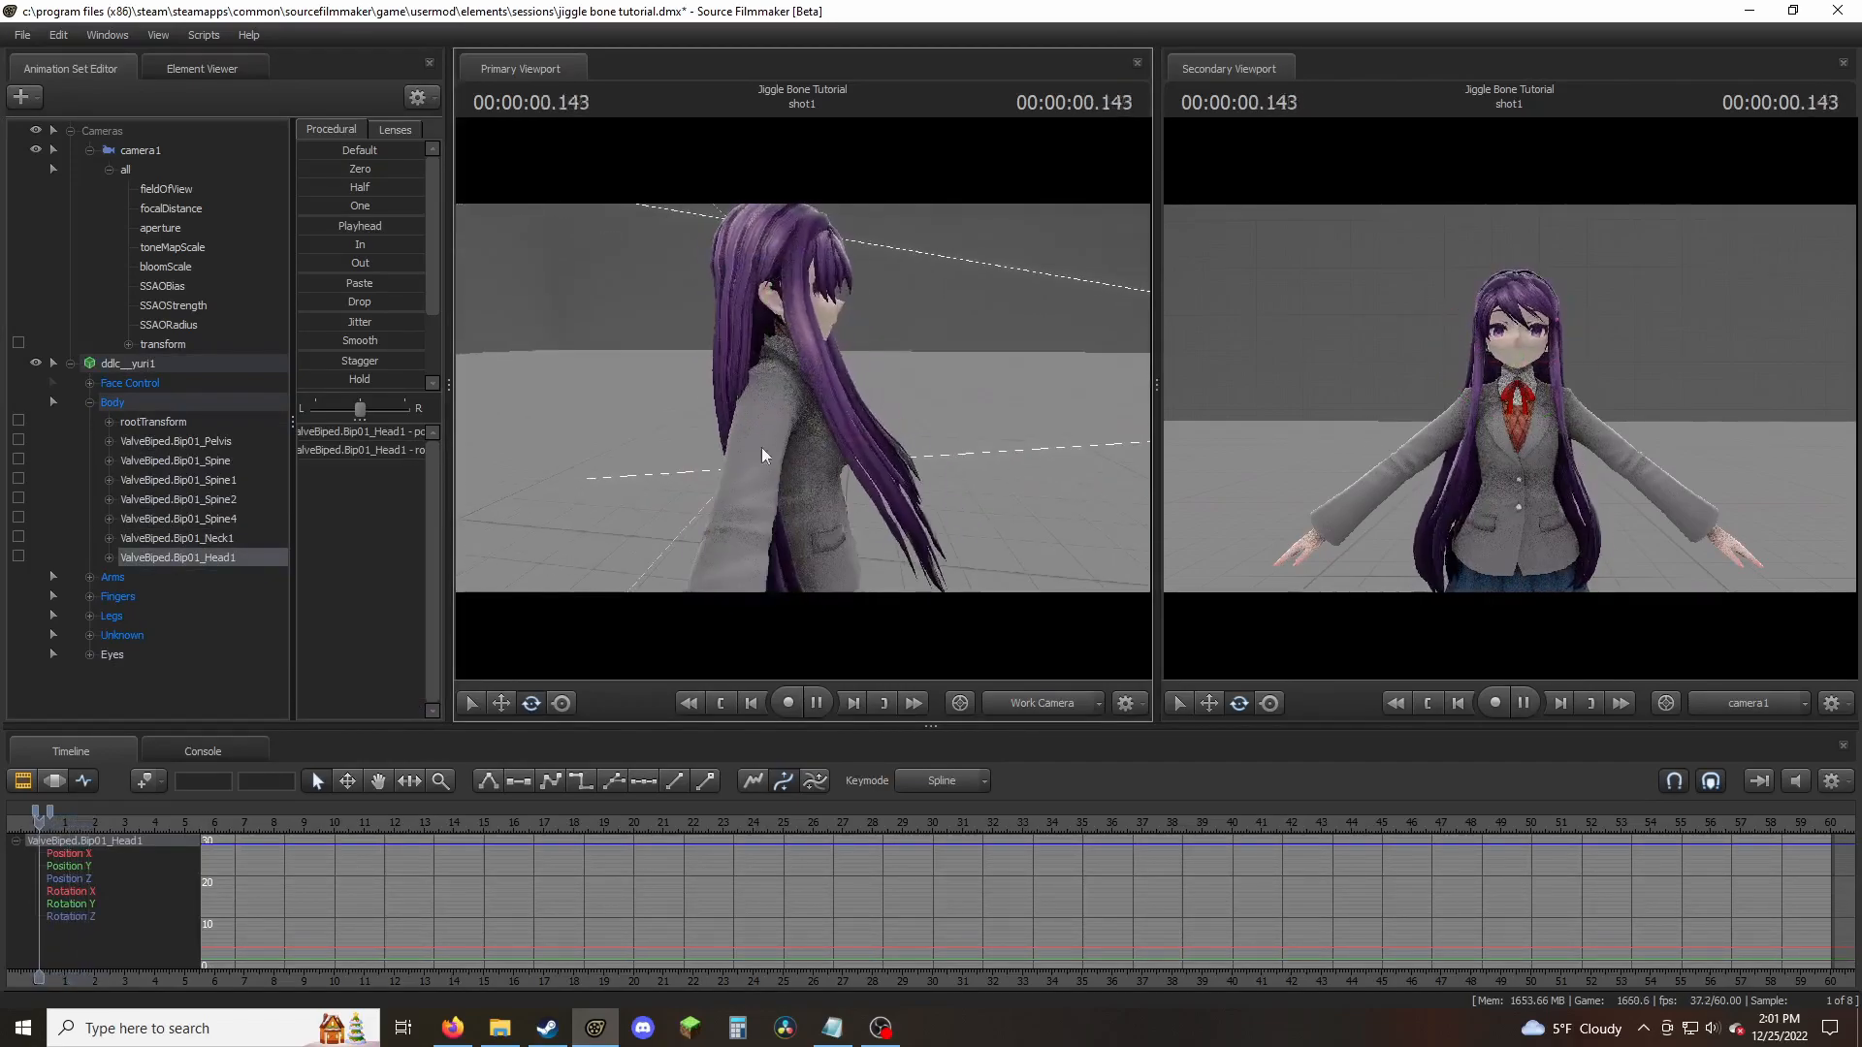
key("space")
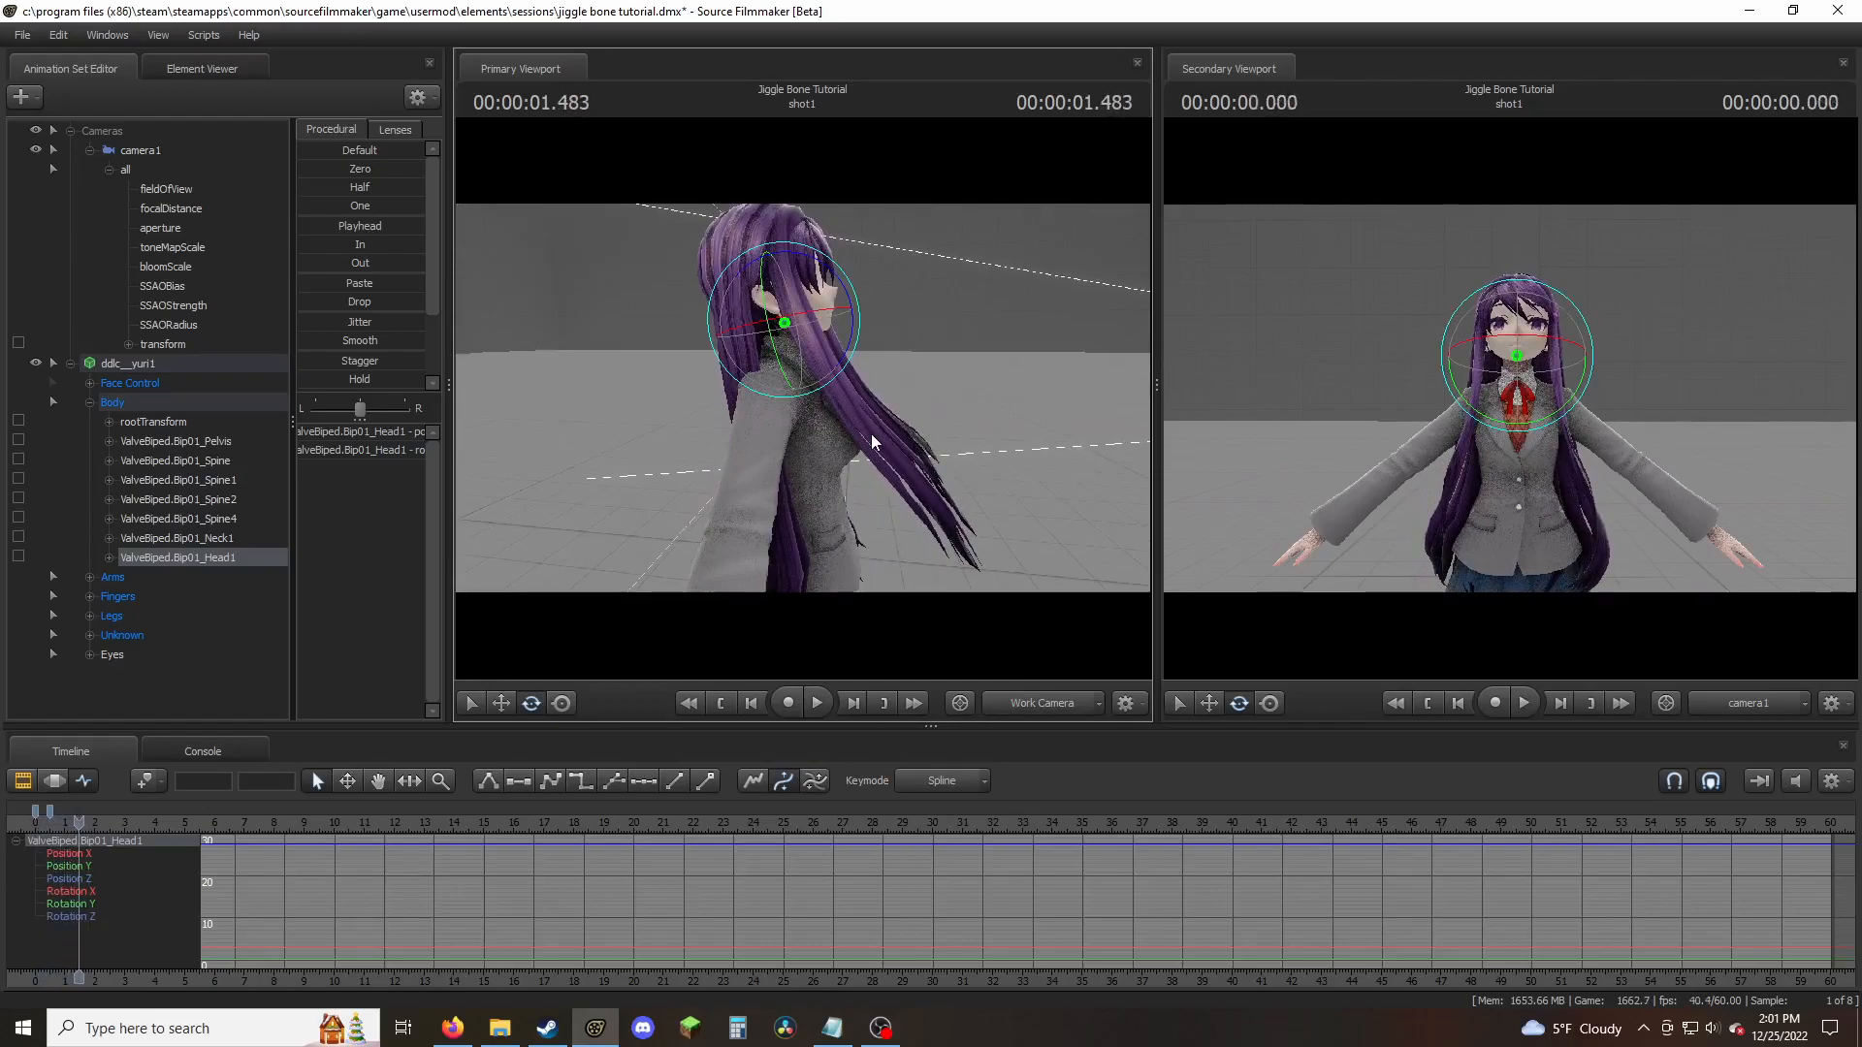
- Replay the head tilt several times from the start and examine how the hair reacts
key("space")
key("space")
left_click_drag(888, 441, 786, 480)
right_click_drag(785, 480, 803, 399, "alt")
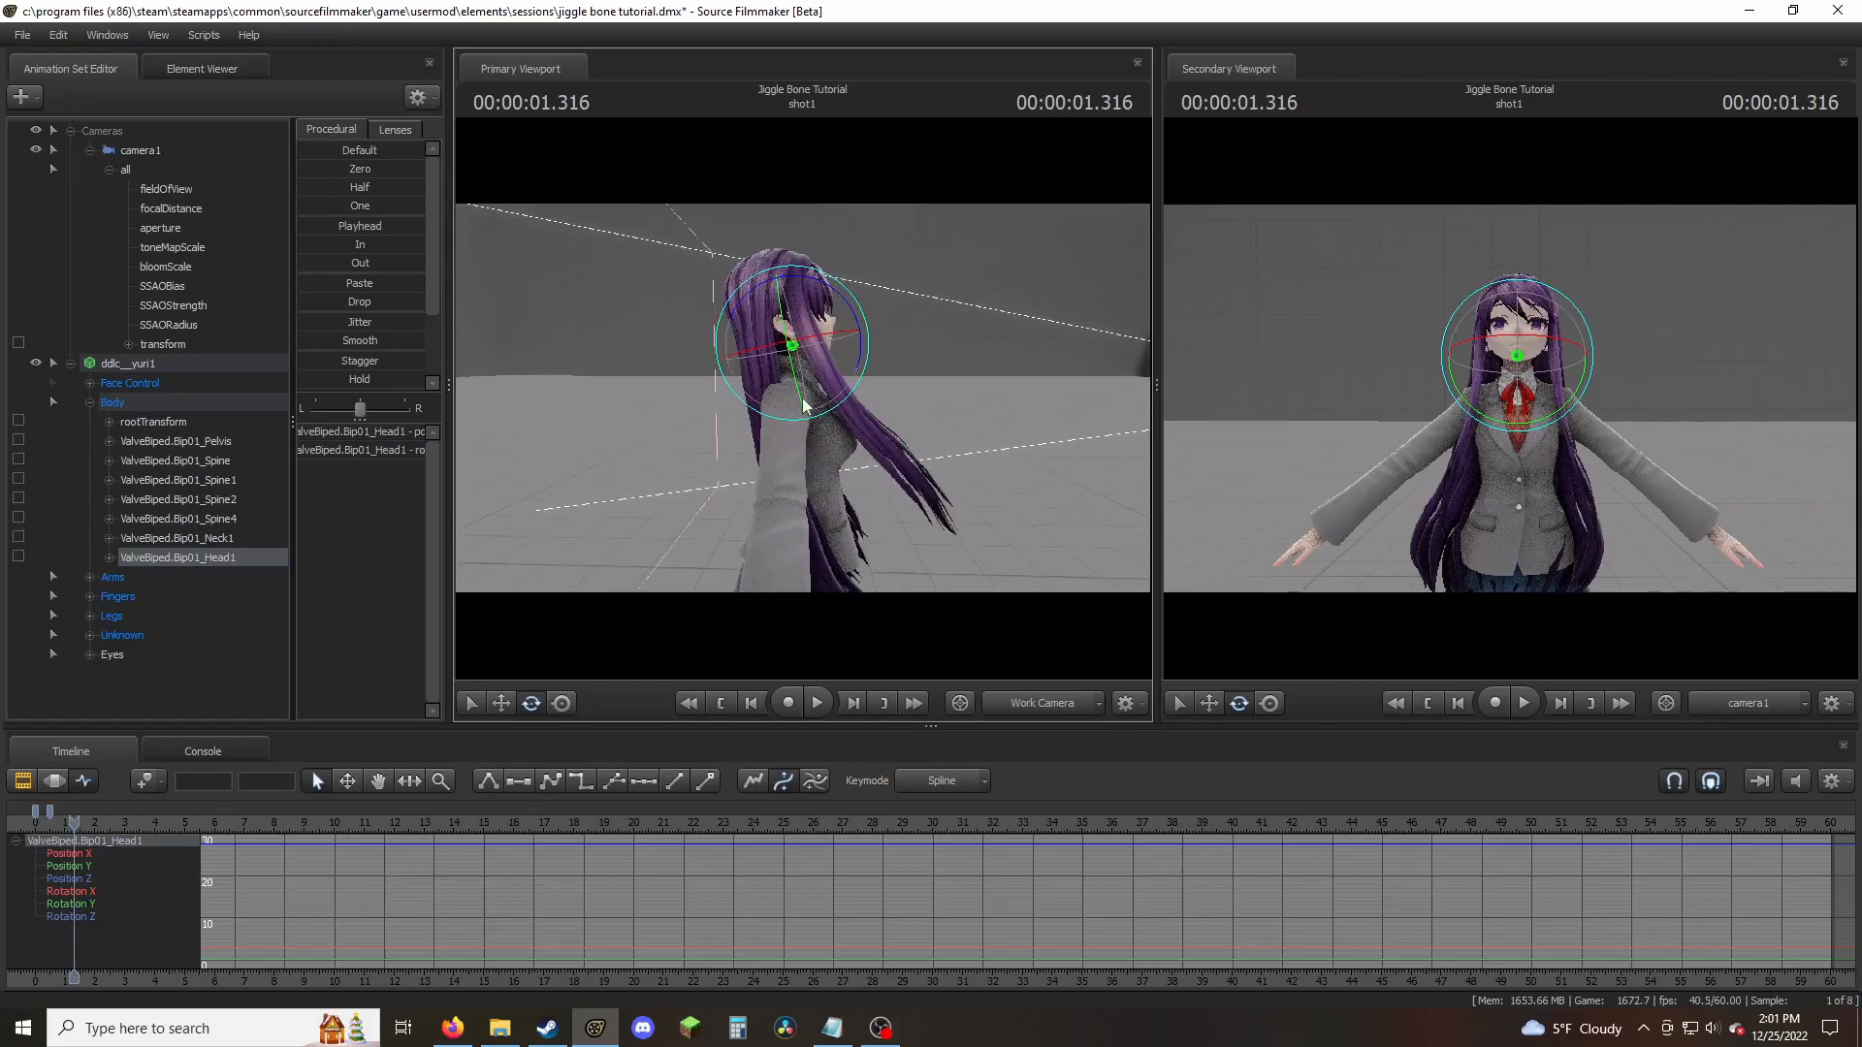
key("Home")
key("space")
key("space")
key("space")
key("space")
key("space")
key("space")
key("Home")
- Save the session and replay the head tilt while examining the hair from several angles
key("w")
left_click_drag(886, 467, 802, 395)
key("ctrl+s")
key("a")
key("s")
key("w")
key("space")
key("space")
key("w")
key("s")
key("a")
key("s")
key("w")
key("d")
key("Home")
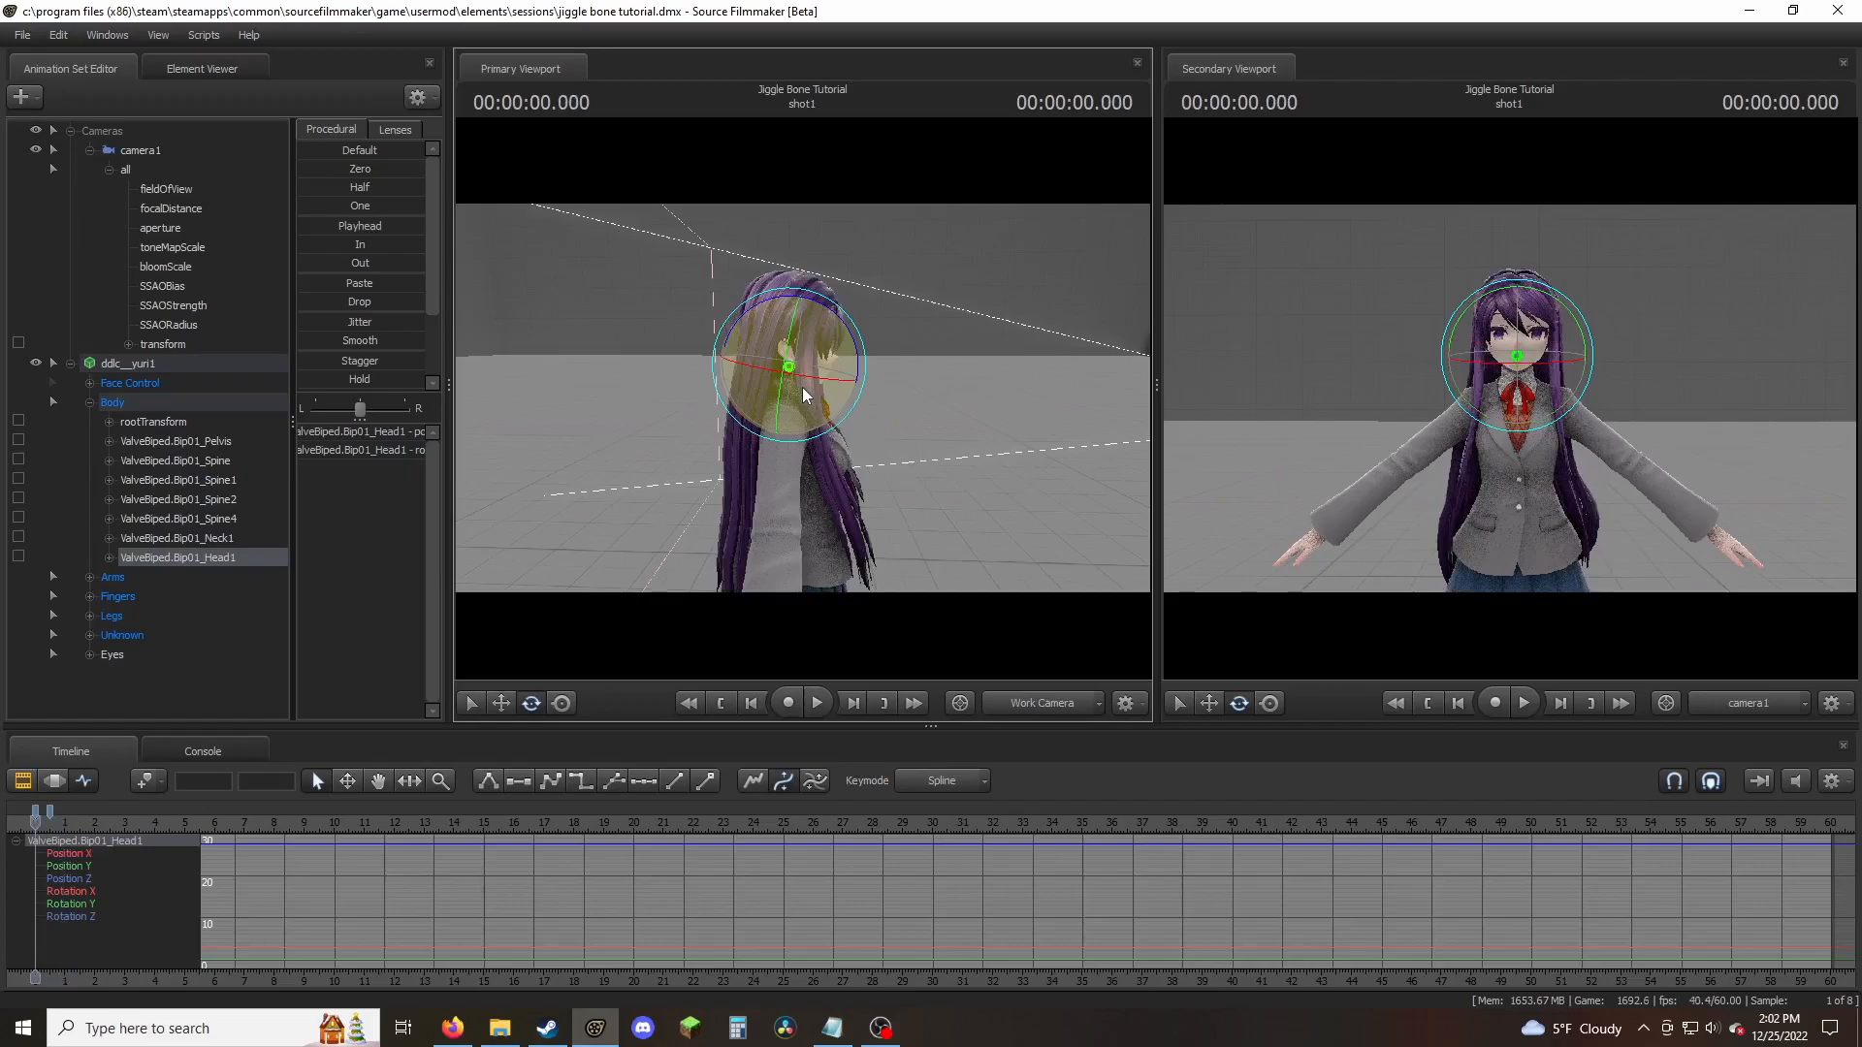
- Bake the procedural bones of the ddlc__yuri1 animation set
left_click_drag(865, 506, 824, 503)
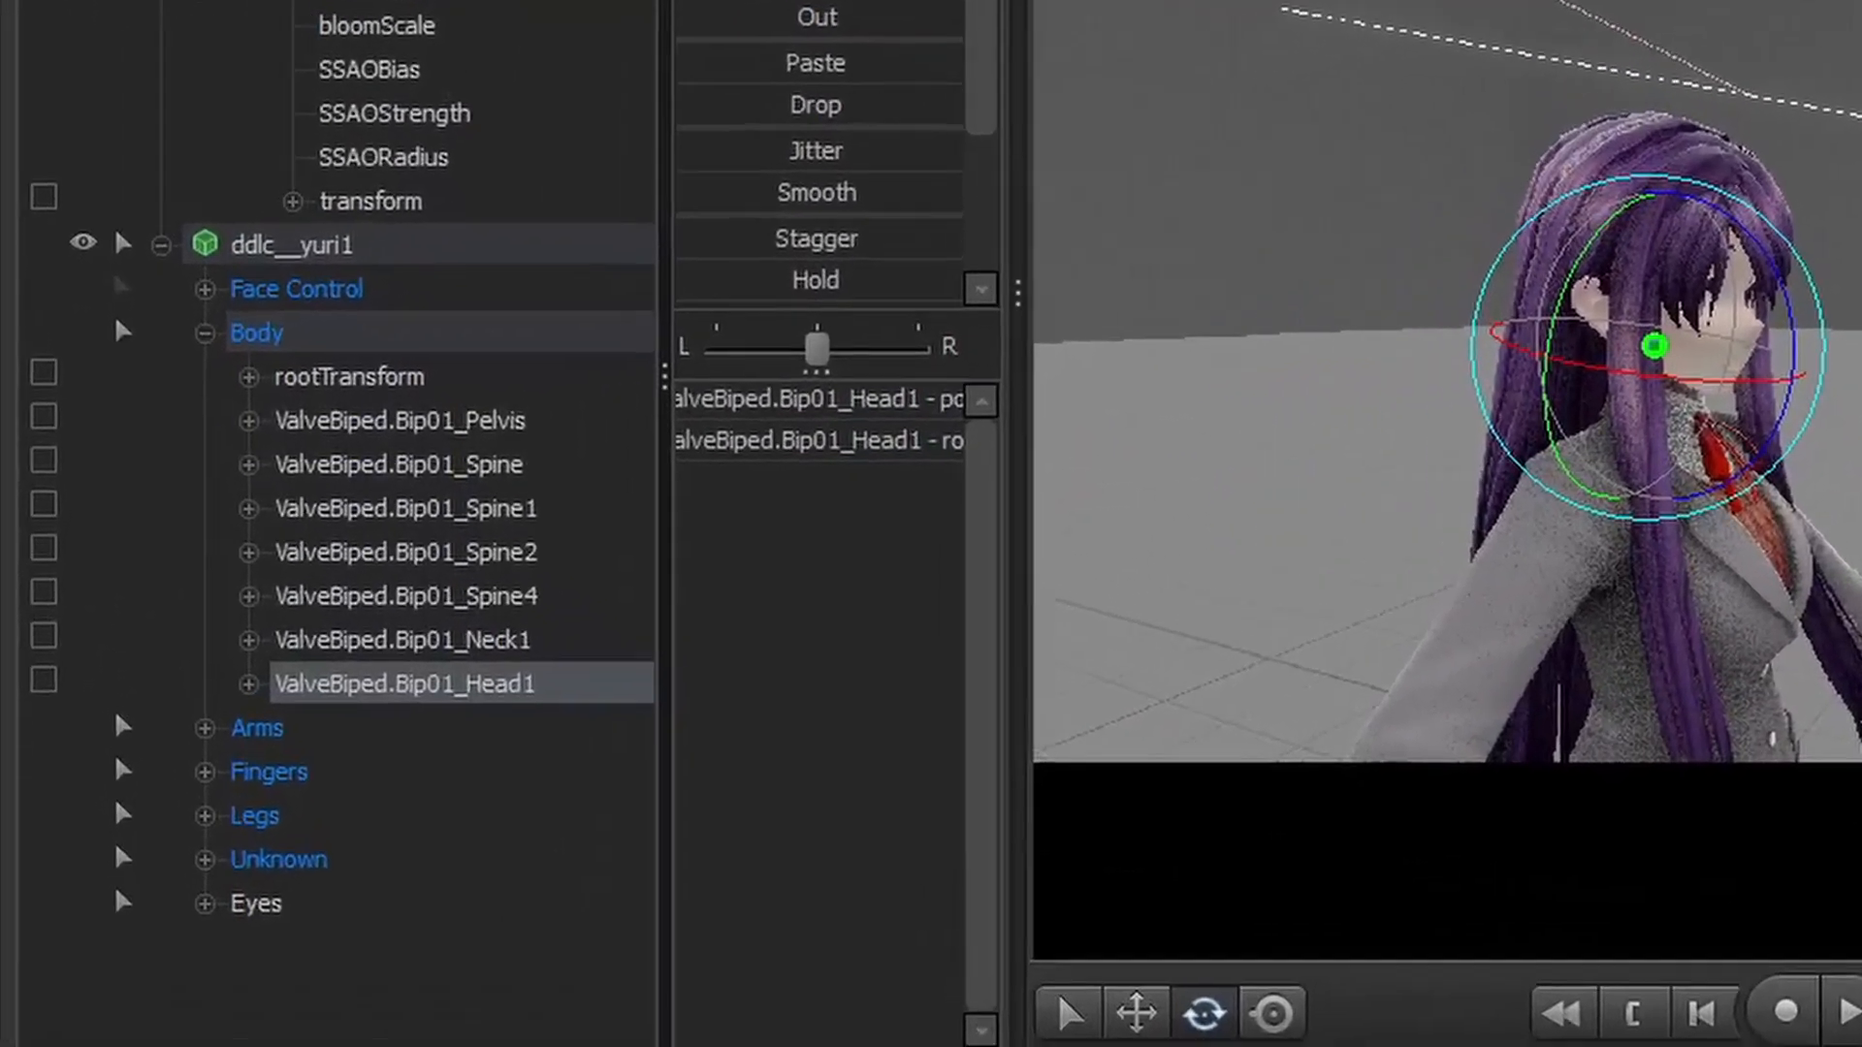
right_click(332, 248)
mouse_move(632, 651)
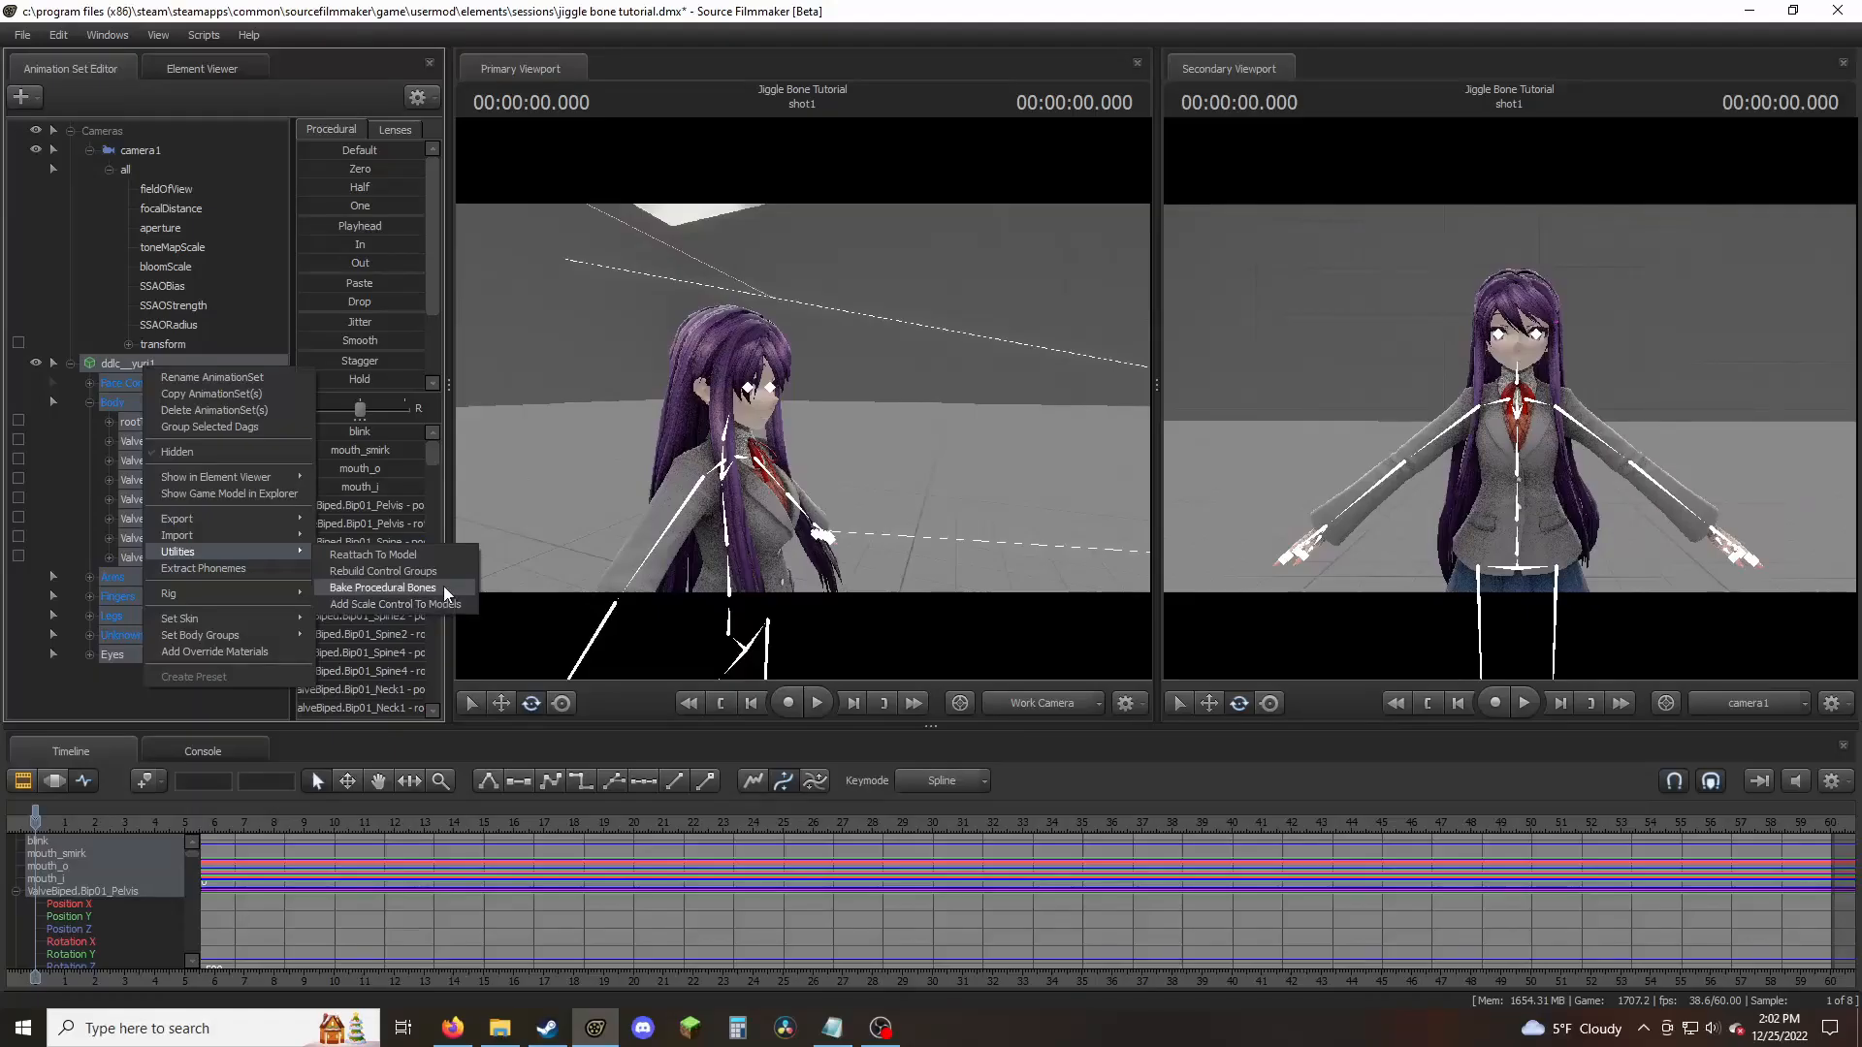
left_click(1024, 757)
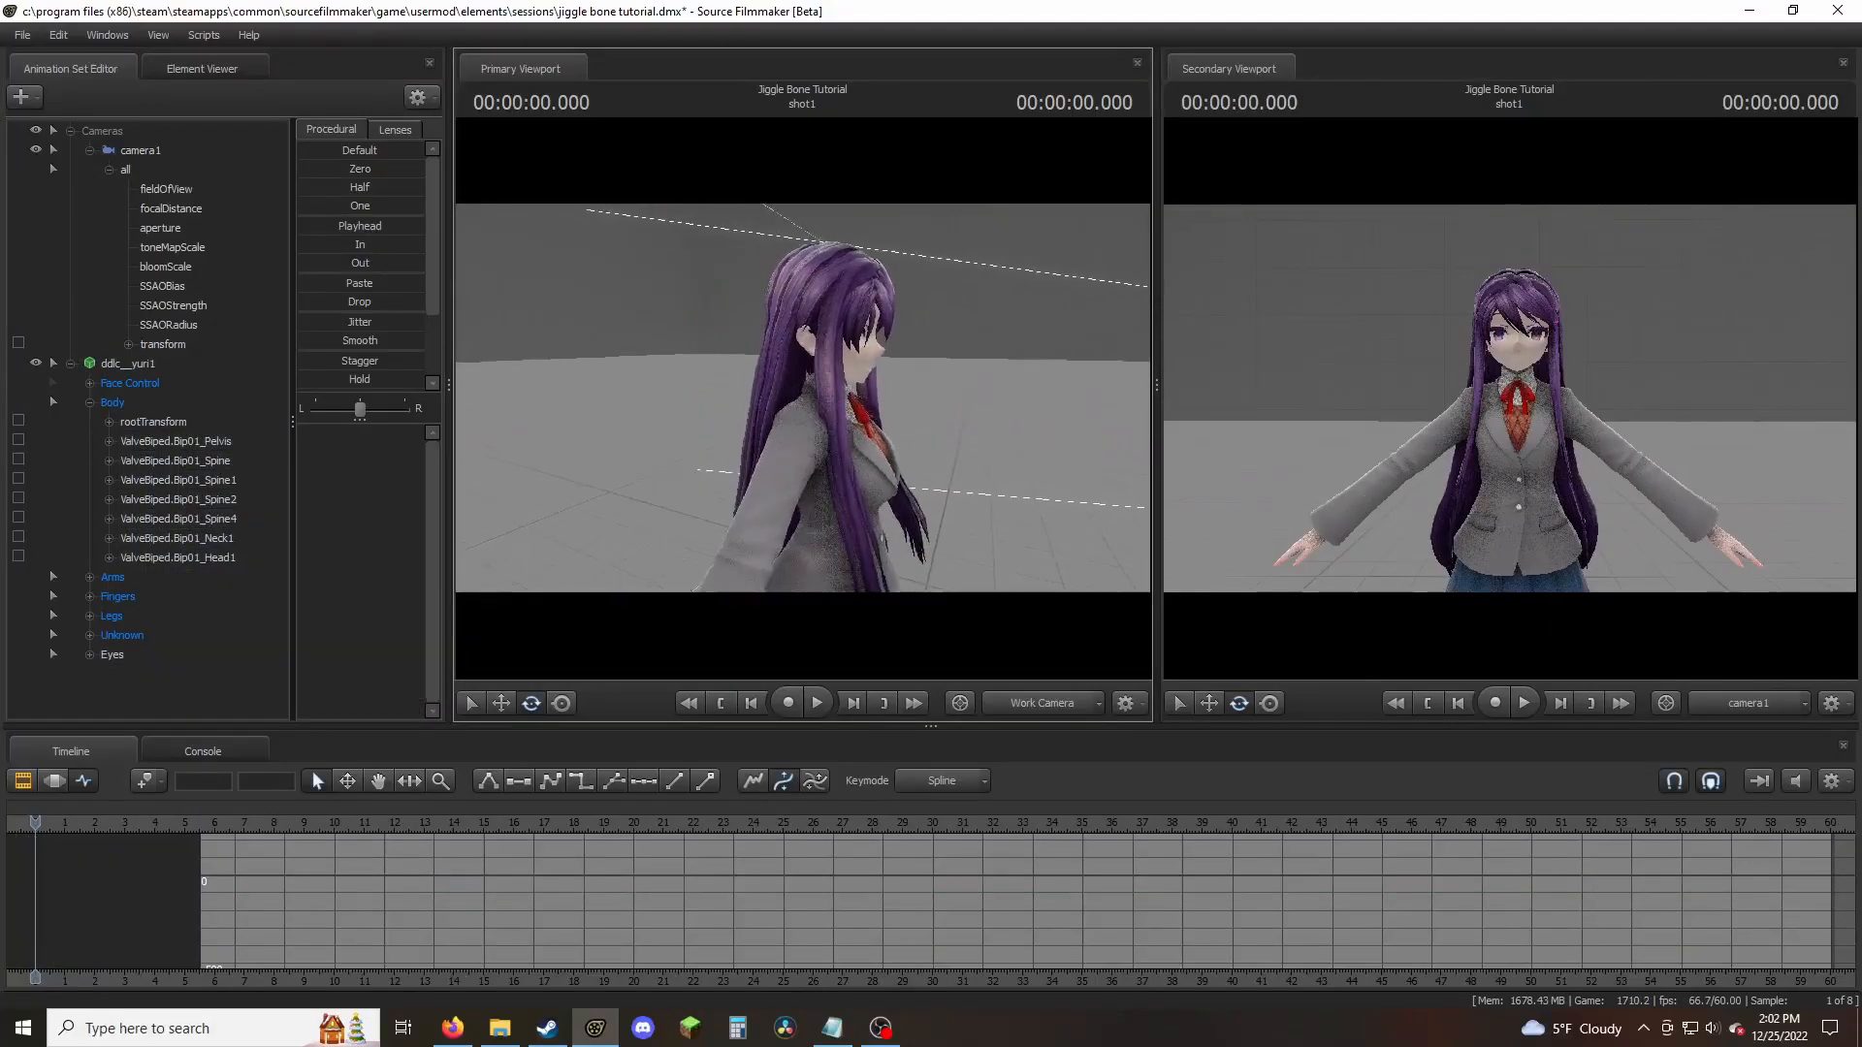
- Select the head bone, tilt it forward at about 0.3 seconds, and play the animation from the start
left_click(854, 358)
key("space")
key("space")
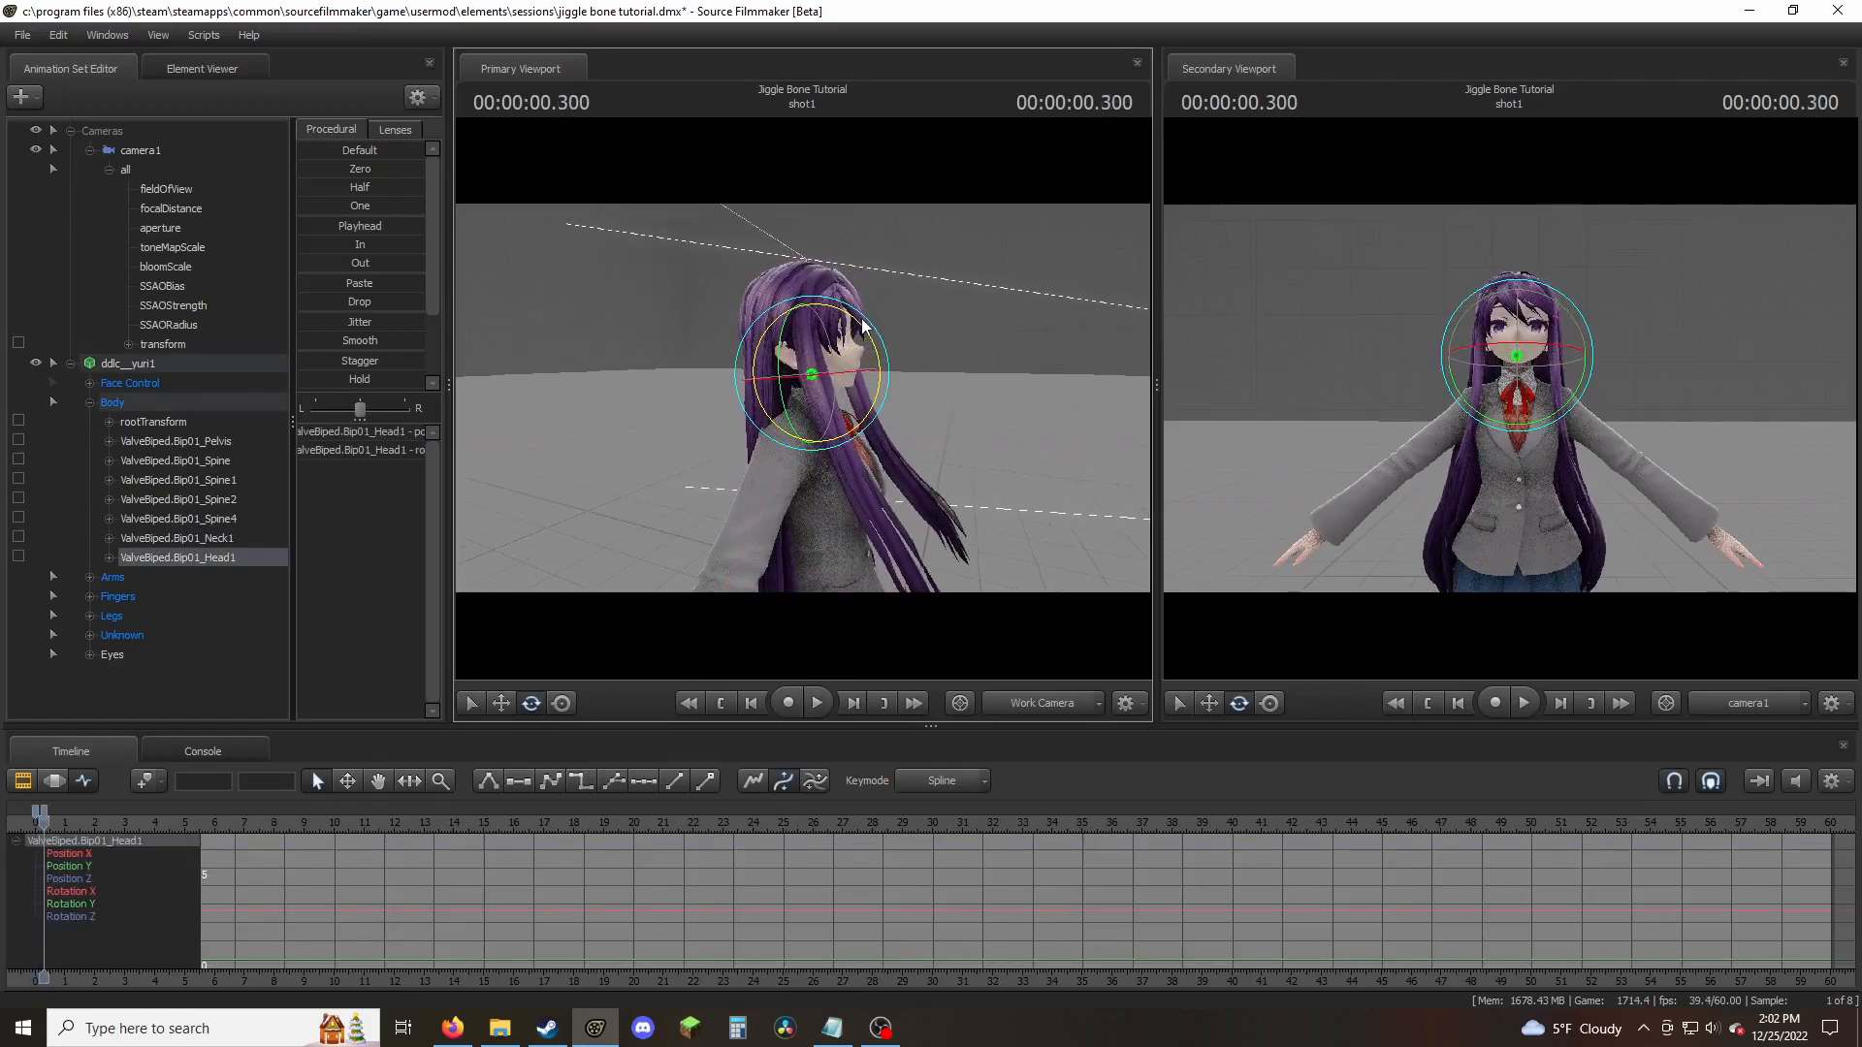
key("Home")
key("space")
key("space")
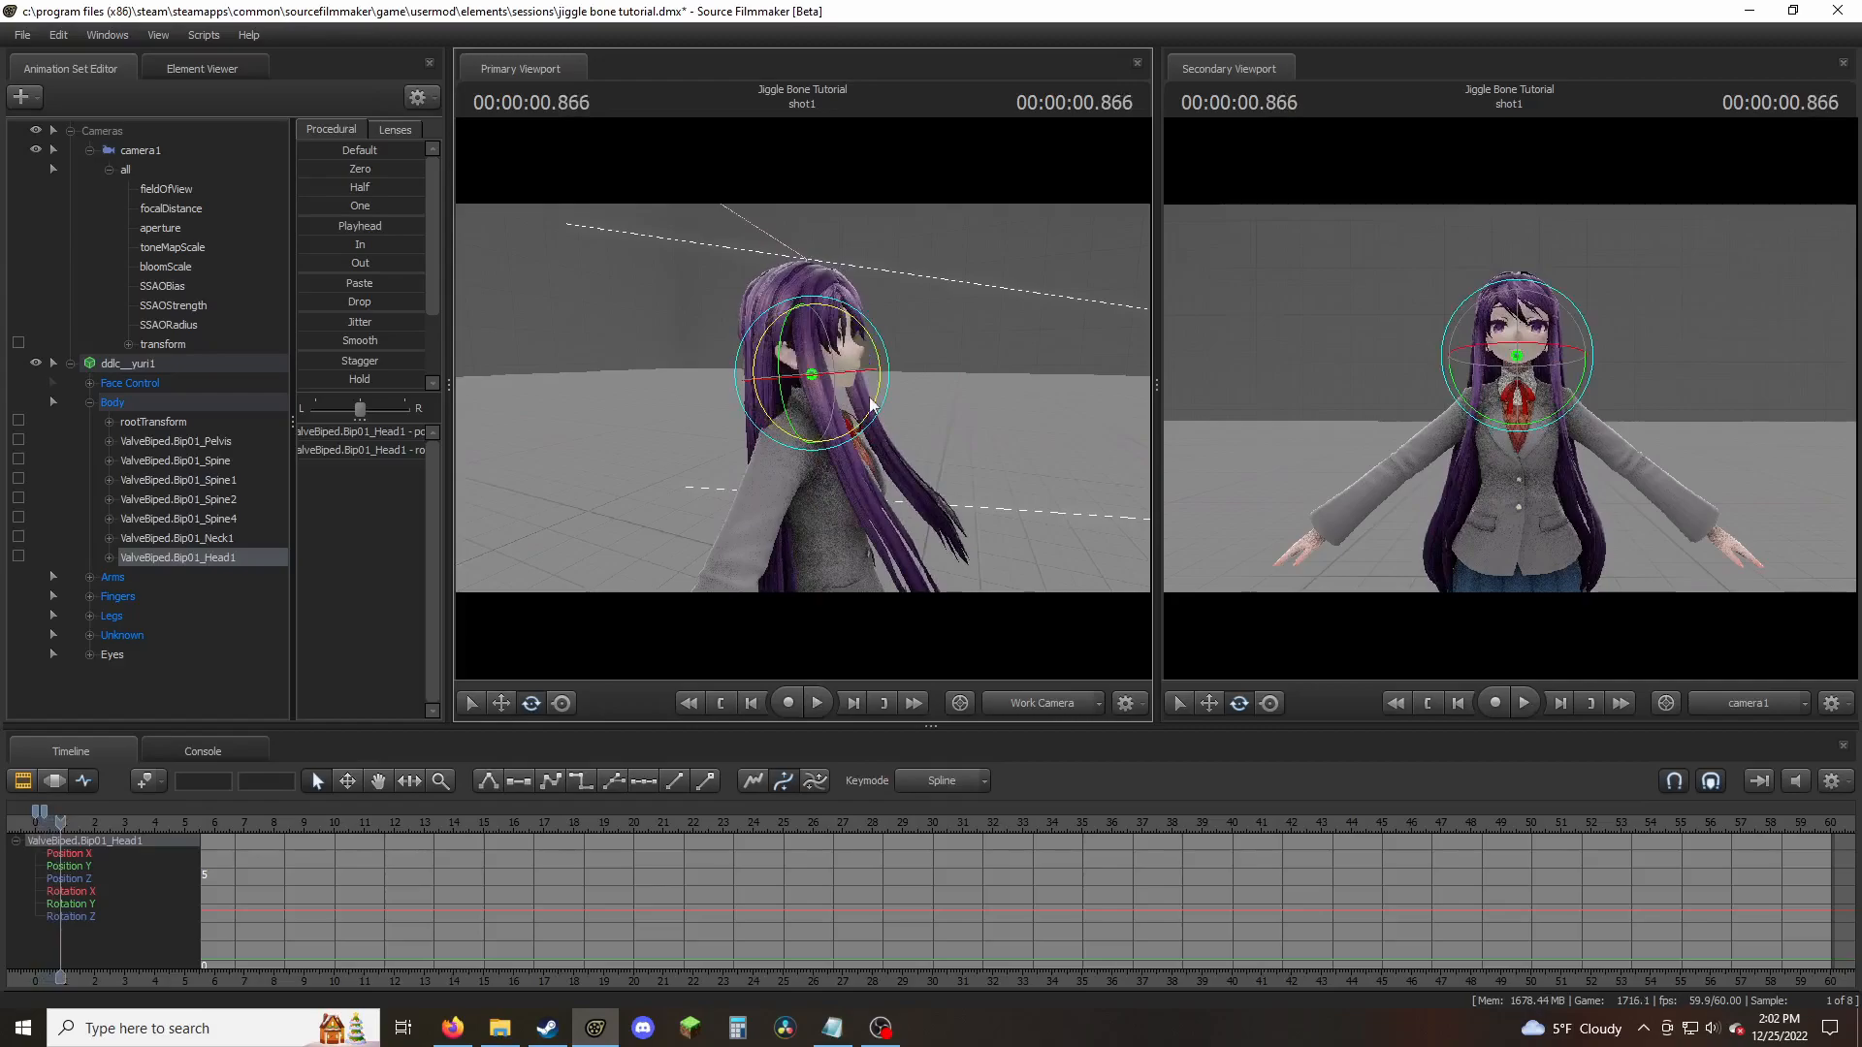
key("Home")
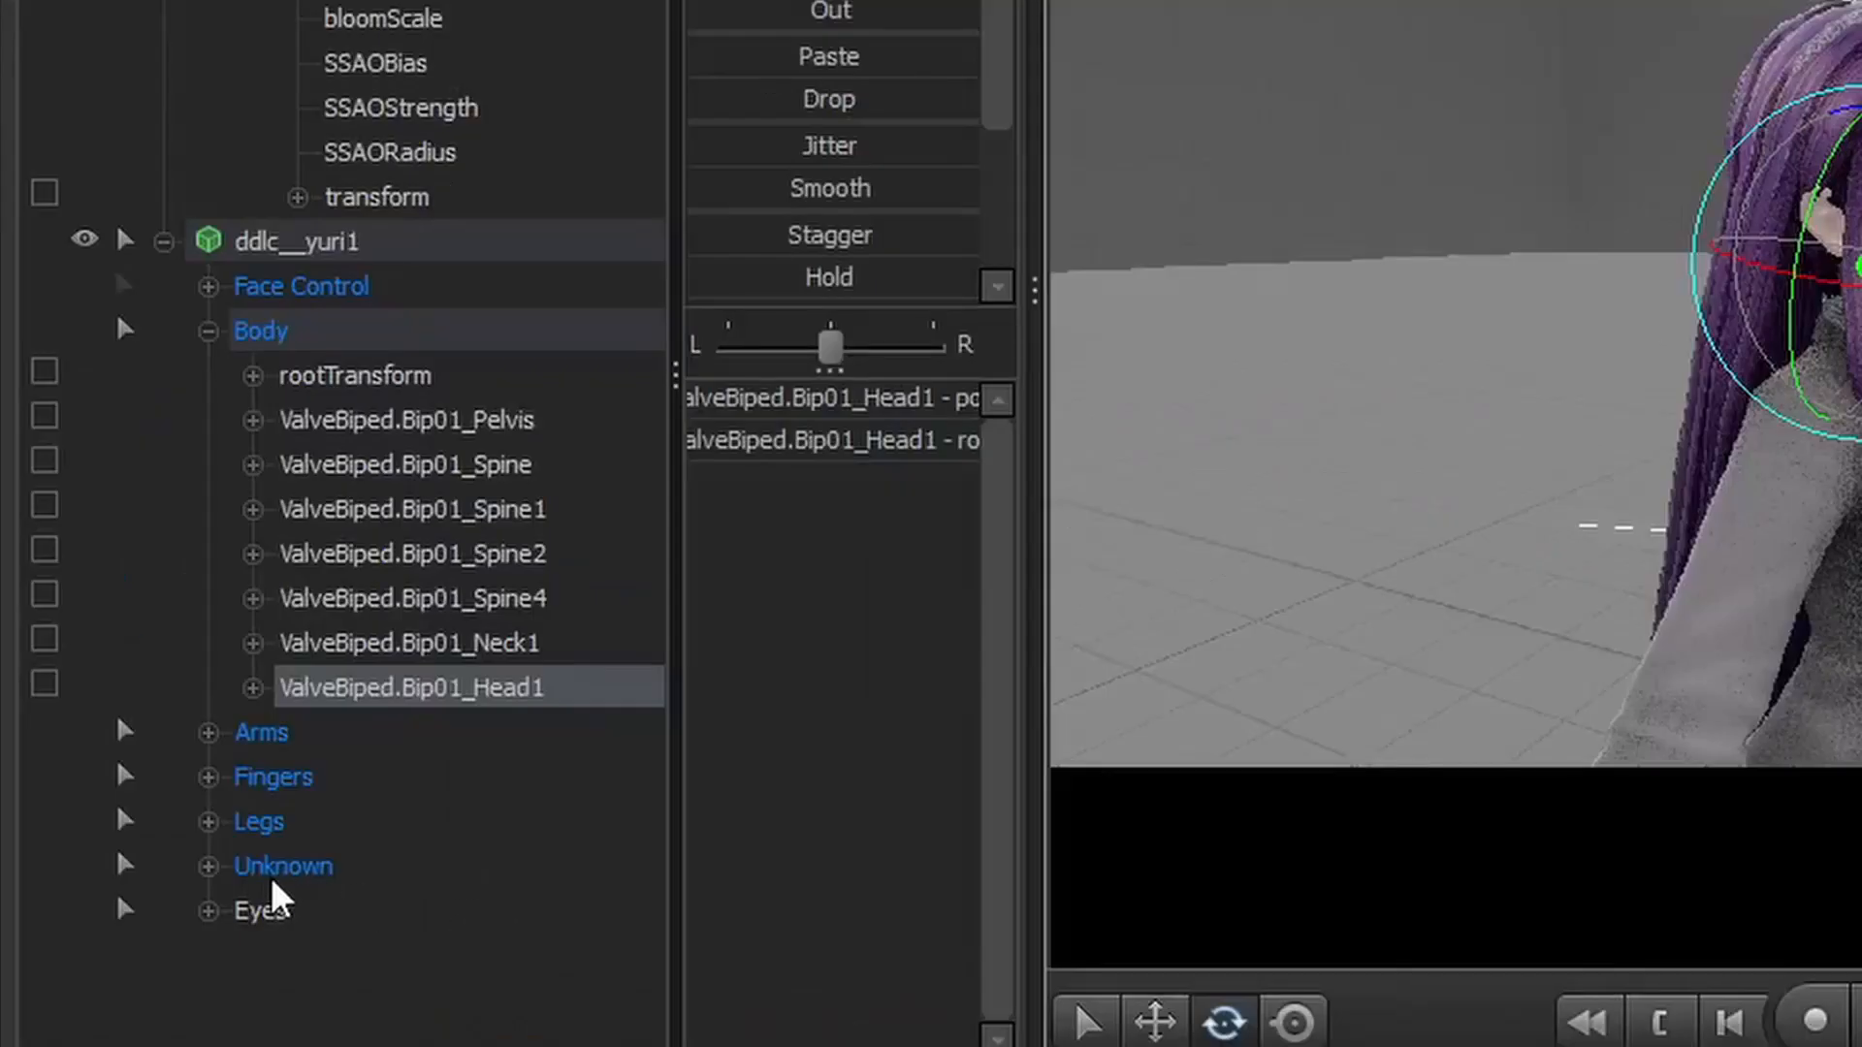
- Expand the model's Unknown group and look through its face controls and bones
left_click(90, 653)
scroll(103, 565, "down", 6)
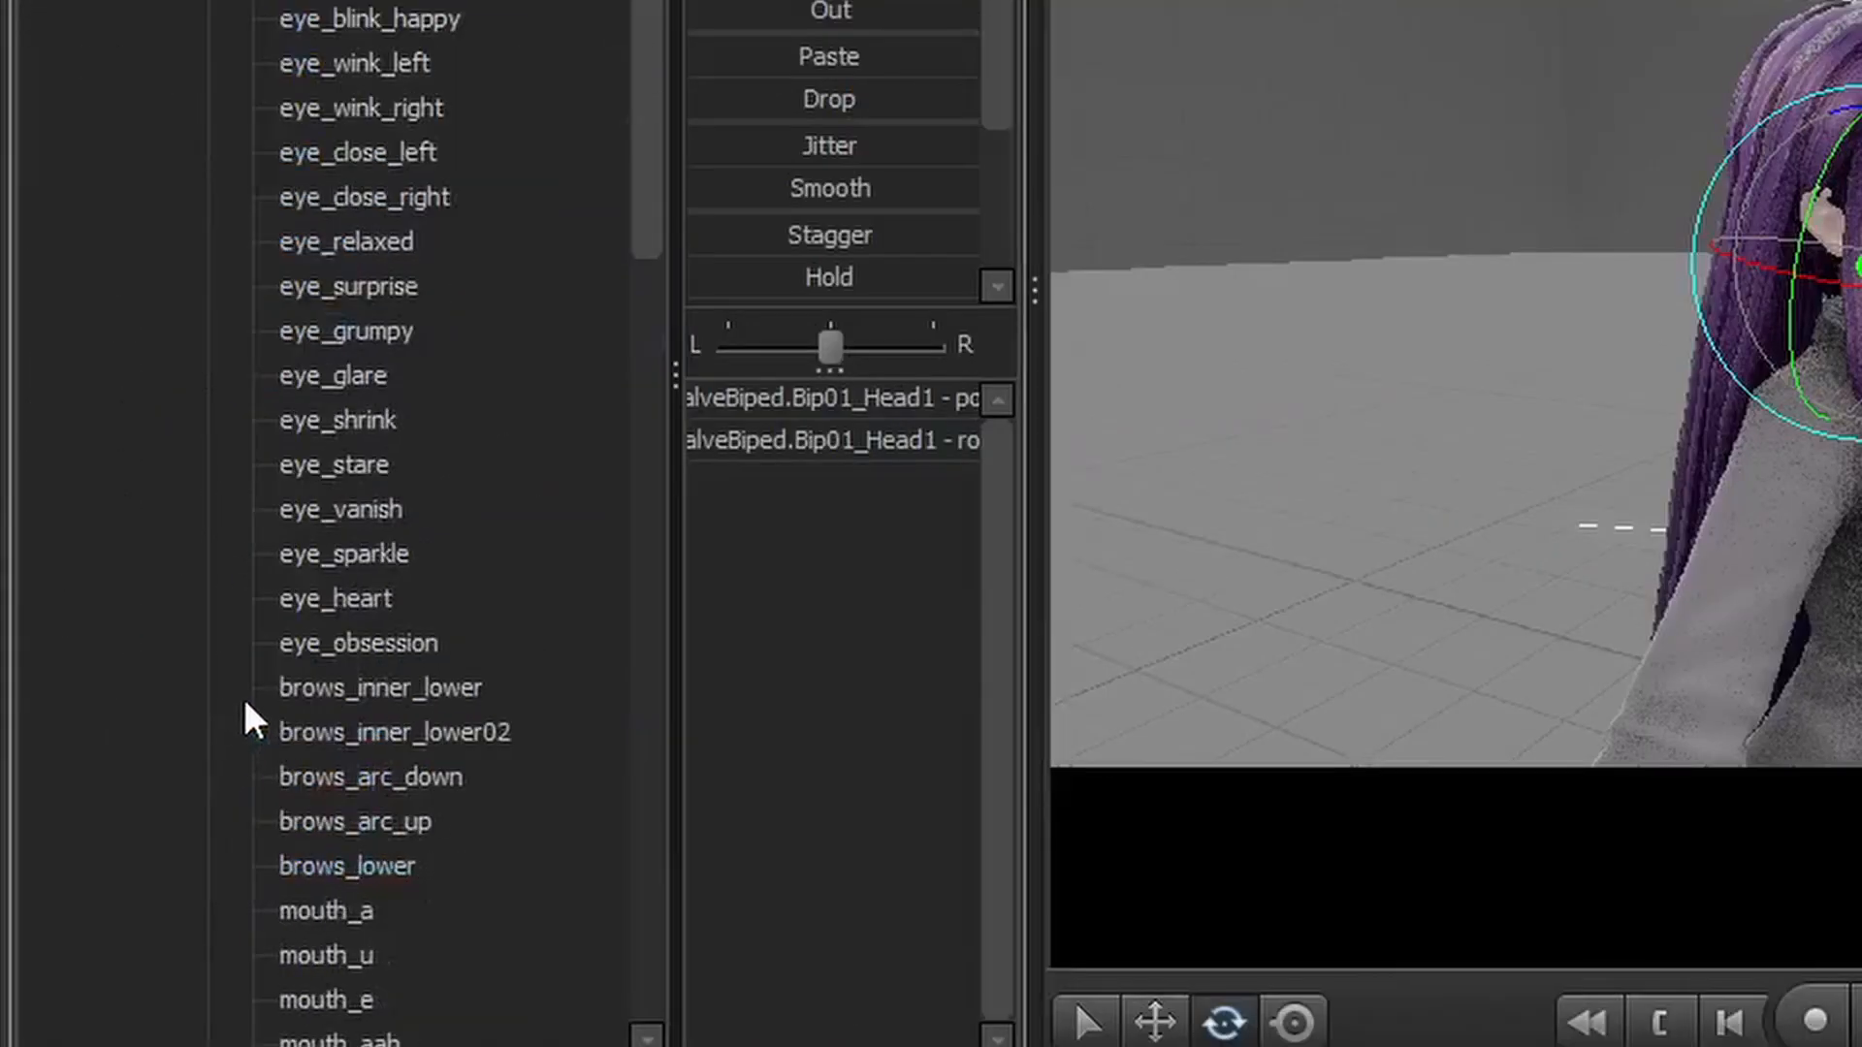
scroll(248, 703, "down", 12)
scroll(502, 412, "down", 12)
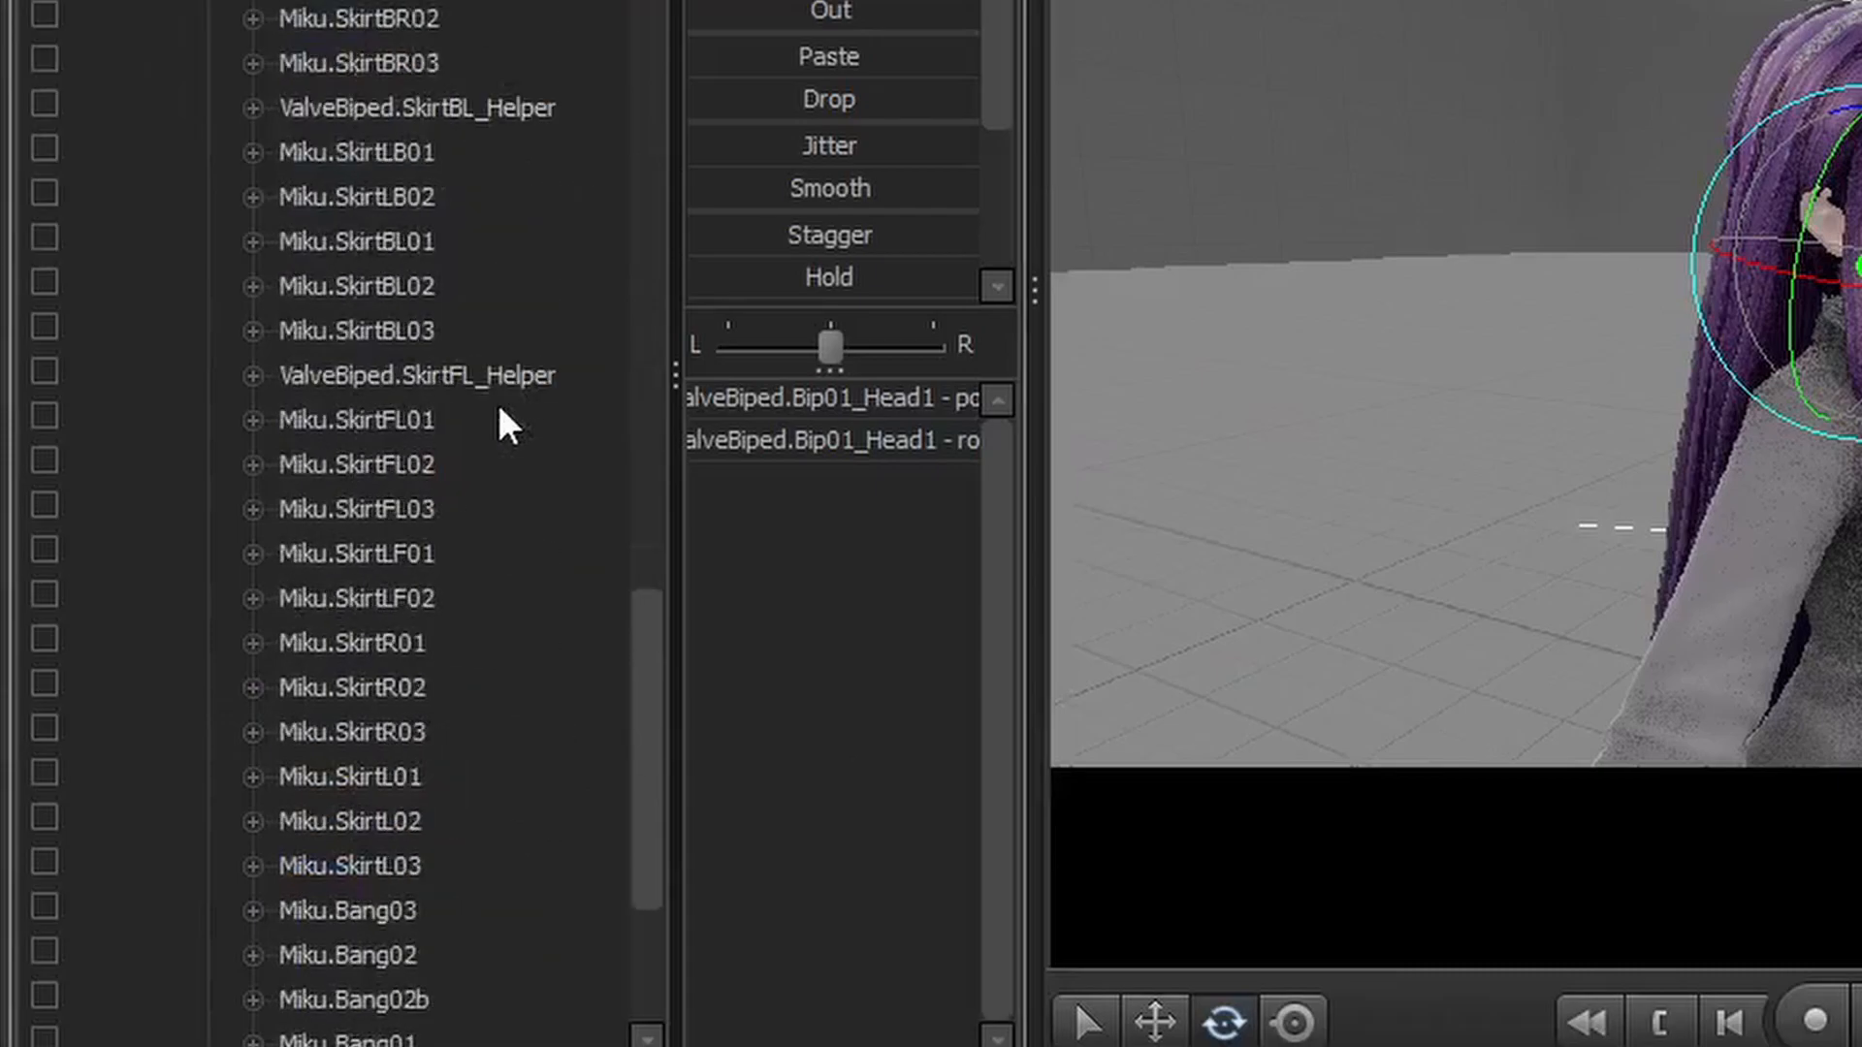
scroll(423, 912, "up", 13)
- Select the ValveBiped.Bip01_EyeL and ValveBiped.Bip01_EyeR bones and switch to the Move manipulator
left_click(219, 519)
left_click(219, 537, "ctrl")
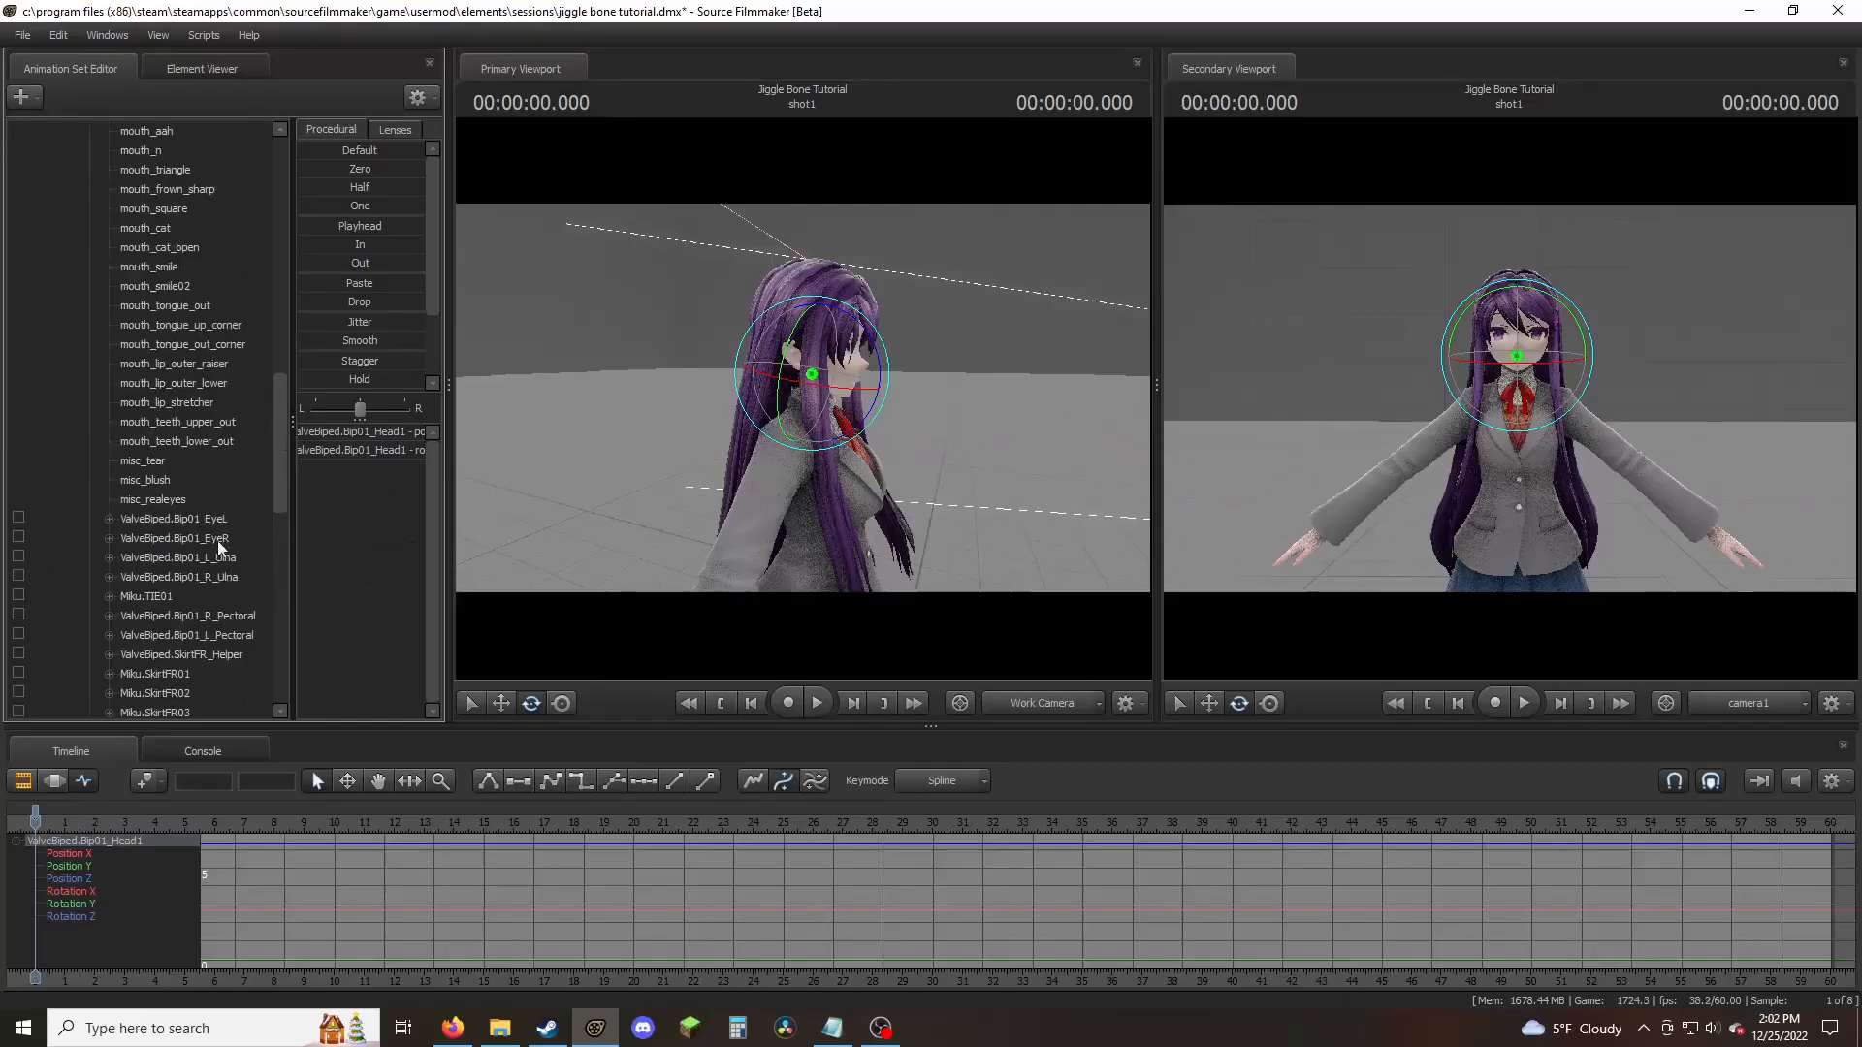
key("w")
key("d")
left_click_drag(802, 398, 659, 398)
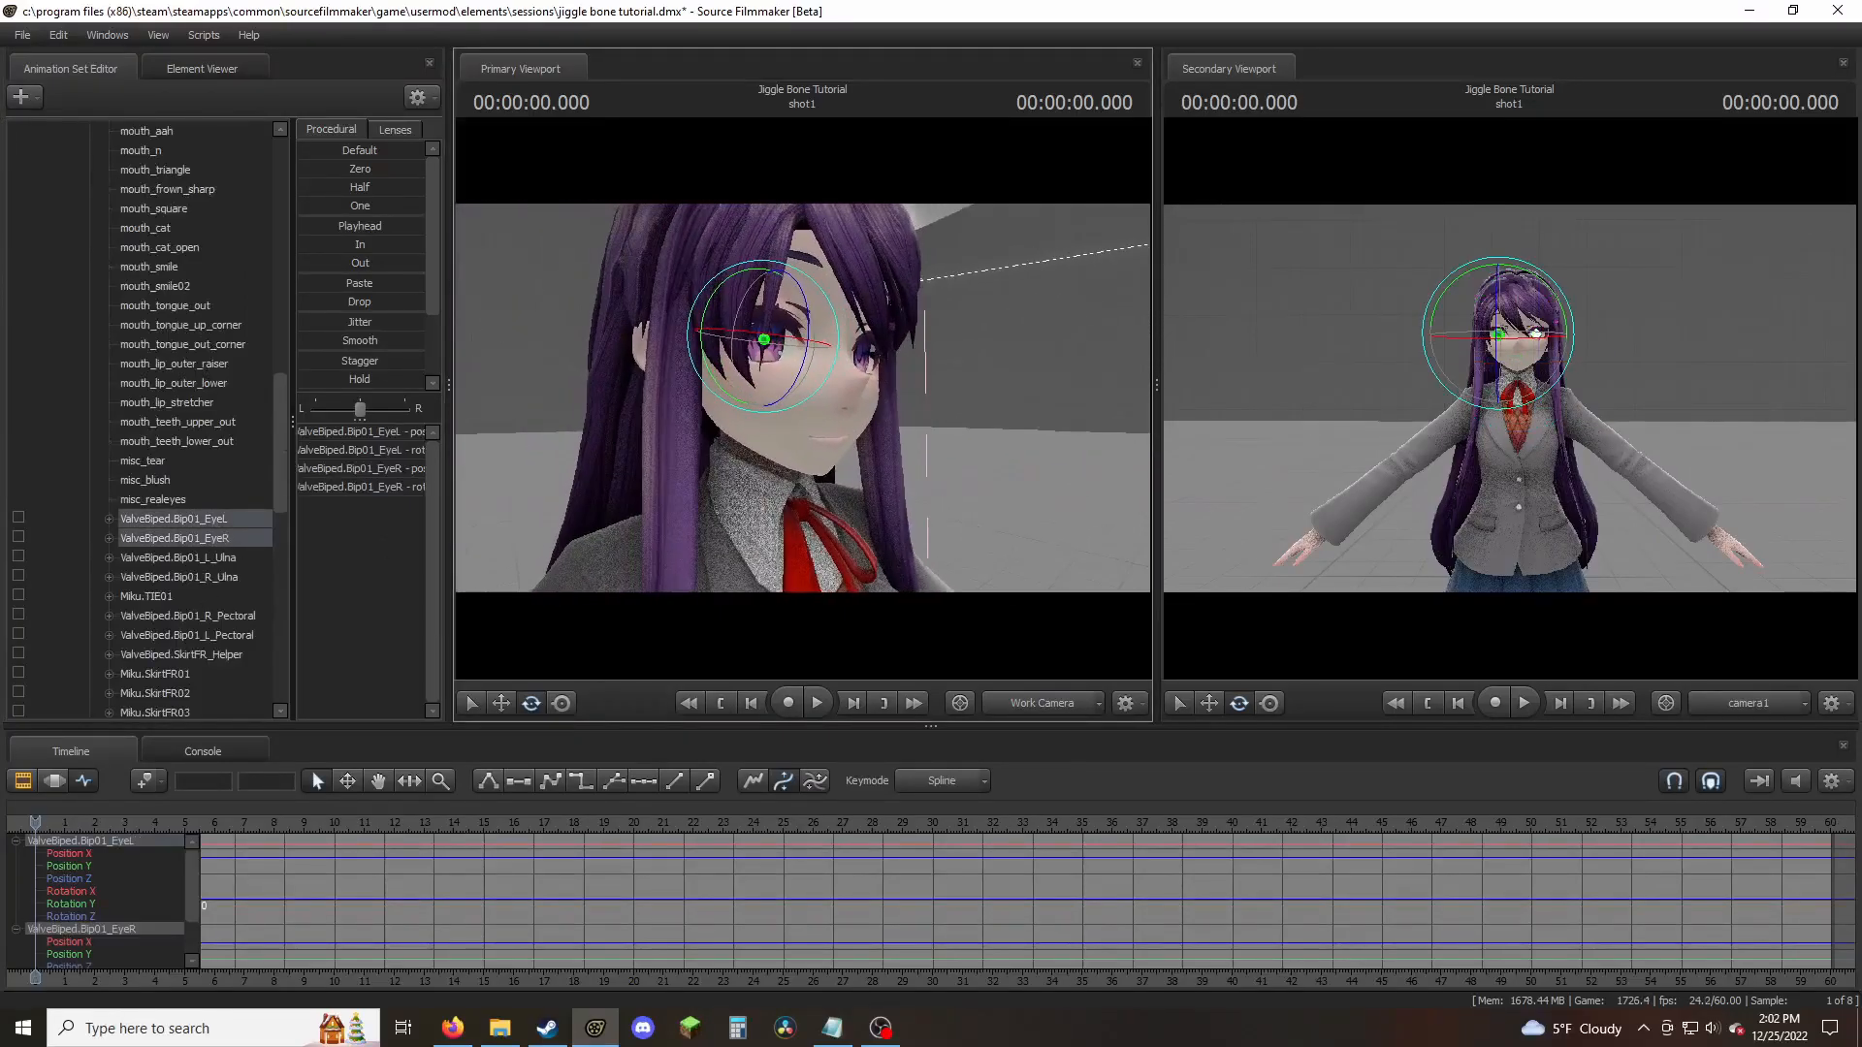
left_click(502, 704)
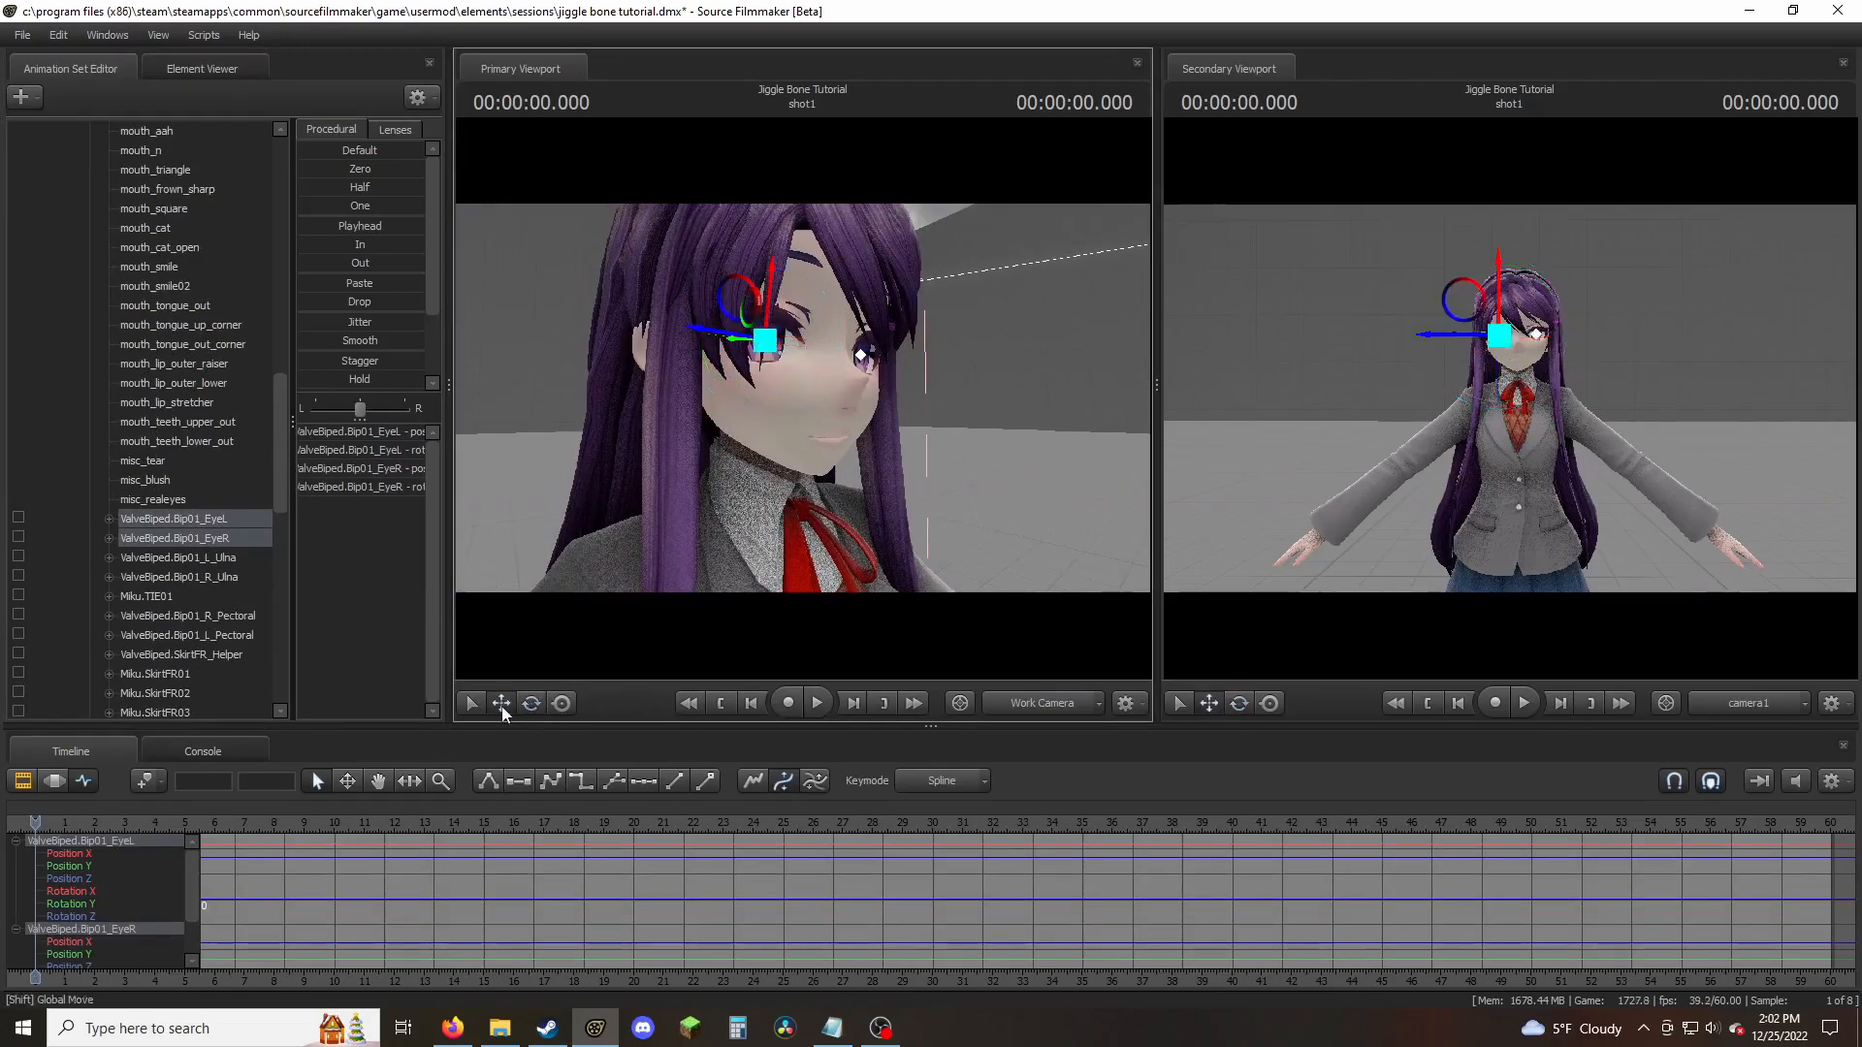
- Select the range of bones from ValveBiped.Bip01_L_Ulna through Miku.TTL04 in the Unknown group
left_click(236, 551)
scroll(235, 550, "down", 10)
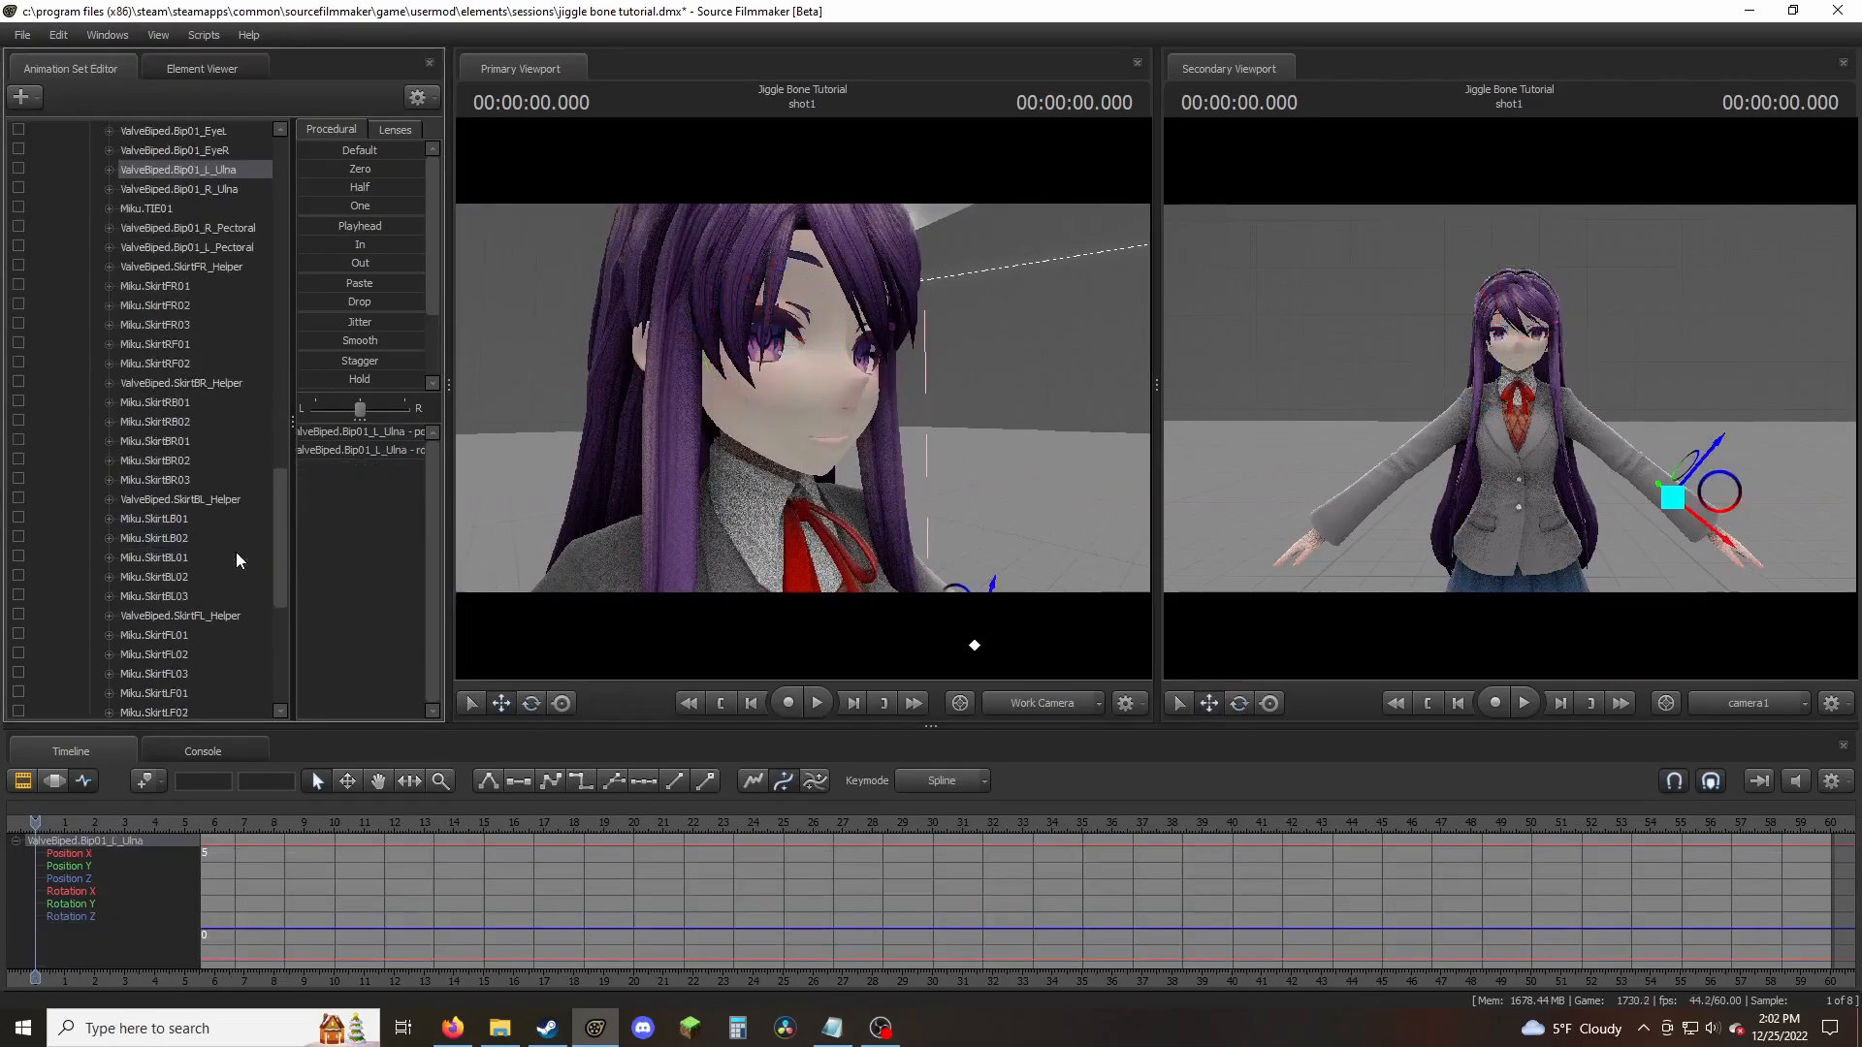
left_click(167, 665, "shift")
left_click_drag(803, 407, 756, 390)
key("s")
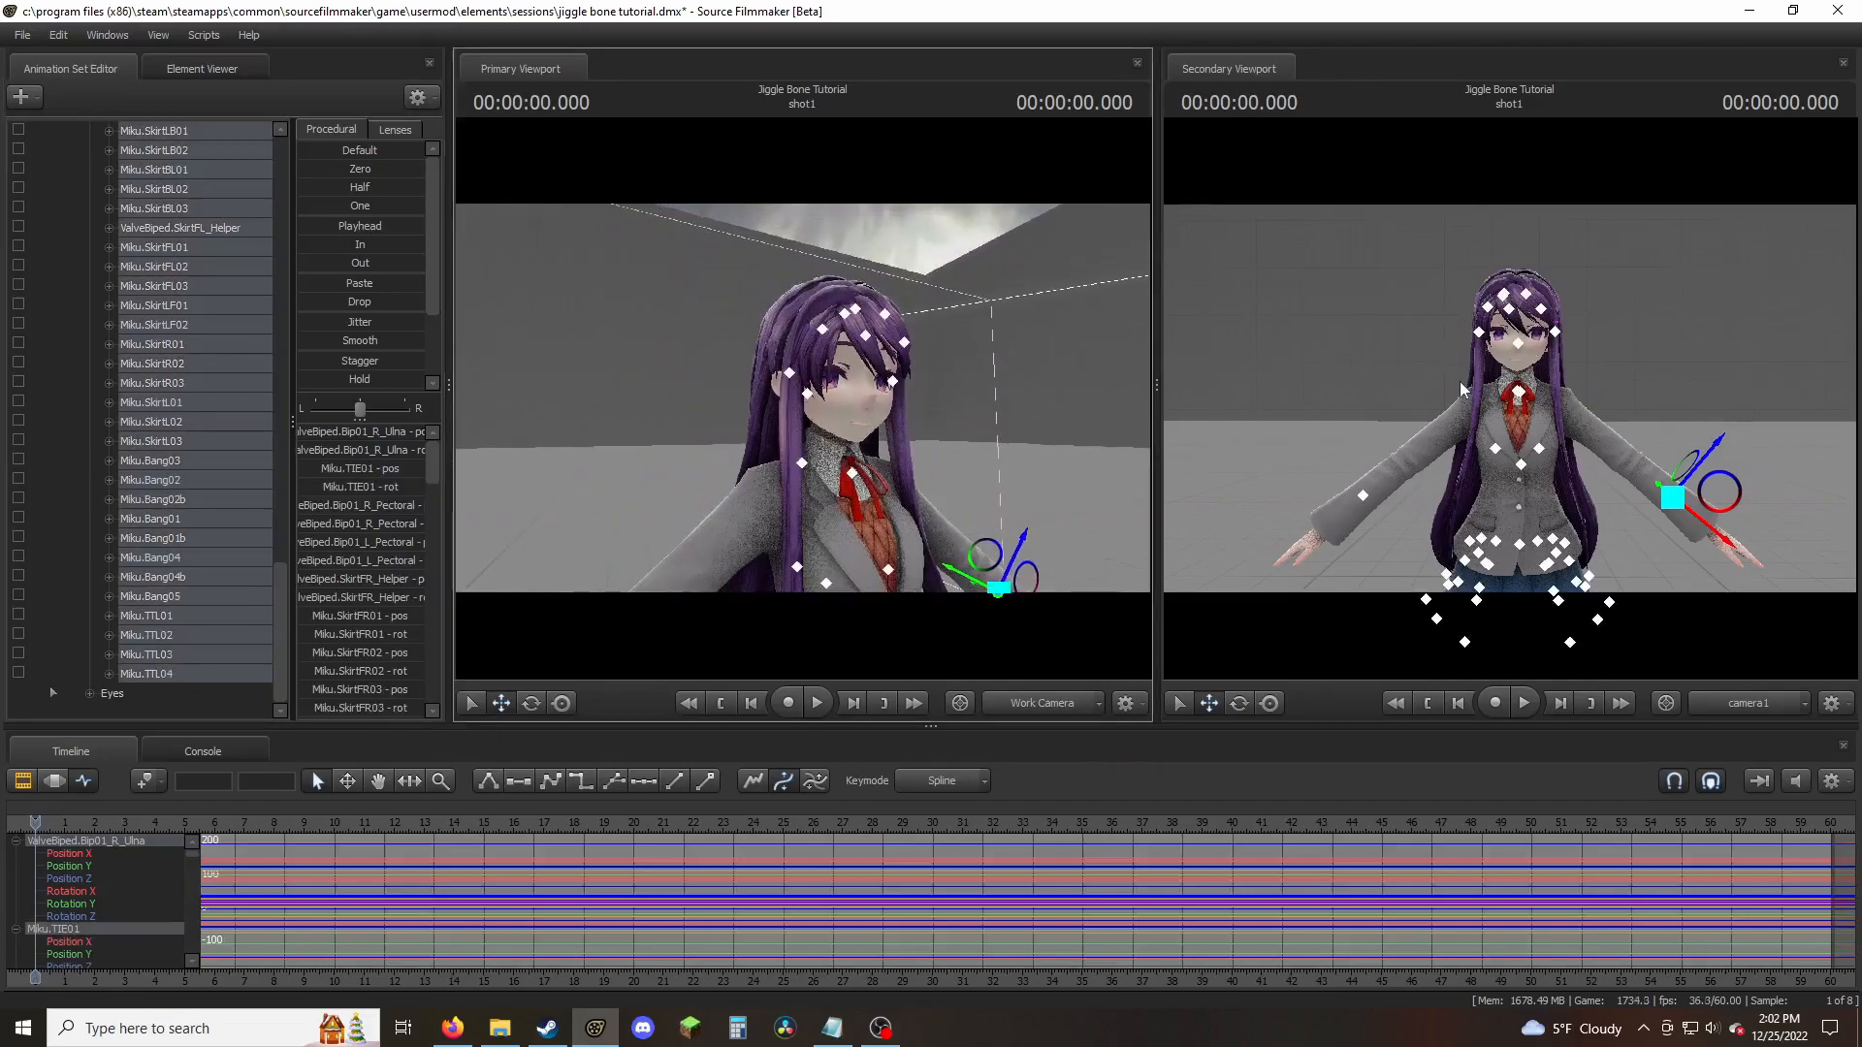
left_click_drag(1126, 378, 752, 534, "alt")
- Switch to the Rotate manipulator, select the head bone, and tilt it forward at 0.4 seconds
left_click(531, 701)
key("s")
mouse_move(803, 407)
left_mouse_down()
mouse_move(819, 388)
mouse_move(803, 405)
left_mouse_up()
key("w")
left_click(810, 360, "ctrl")
key("w")
key("space")
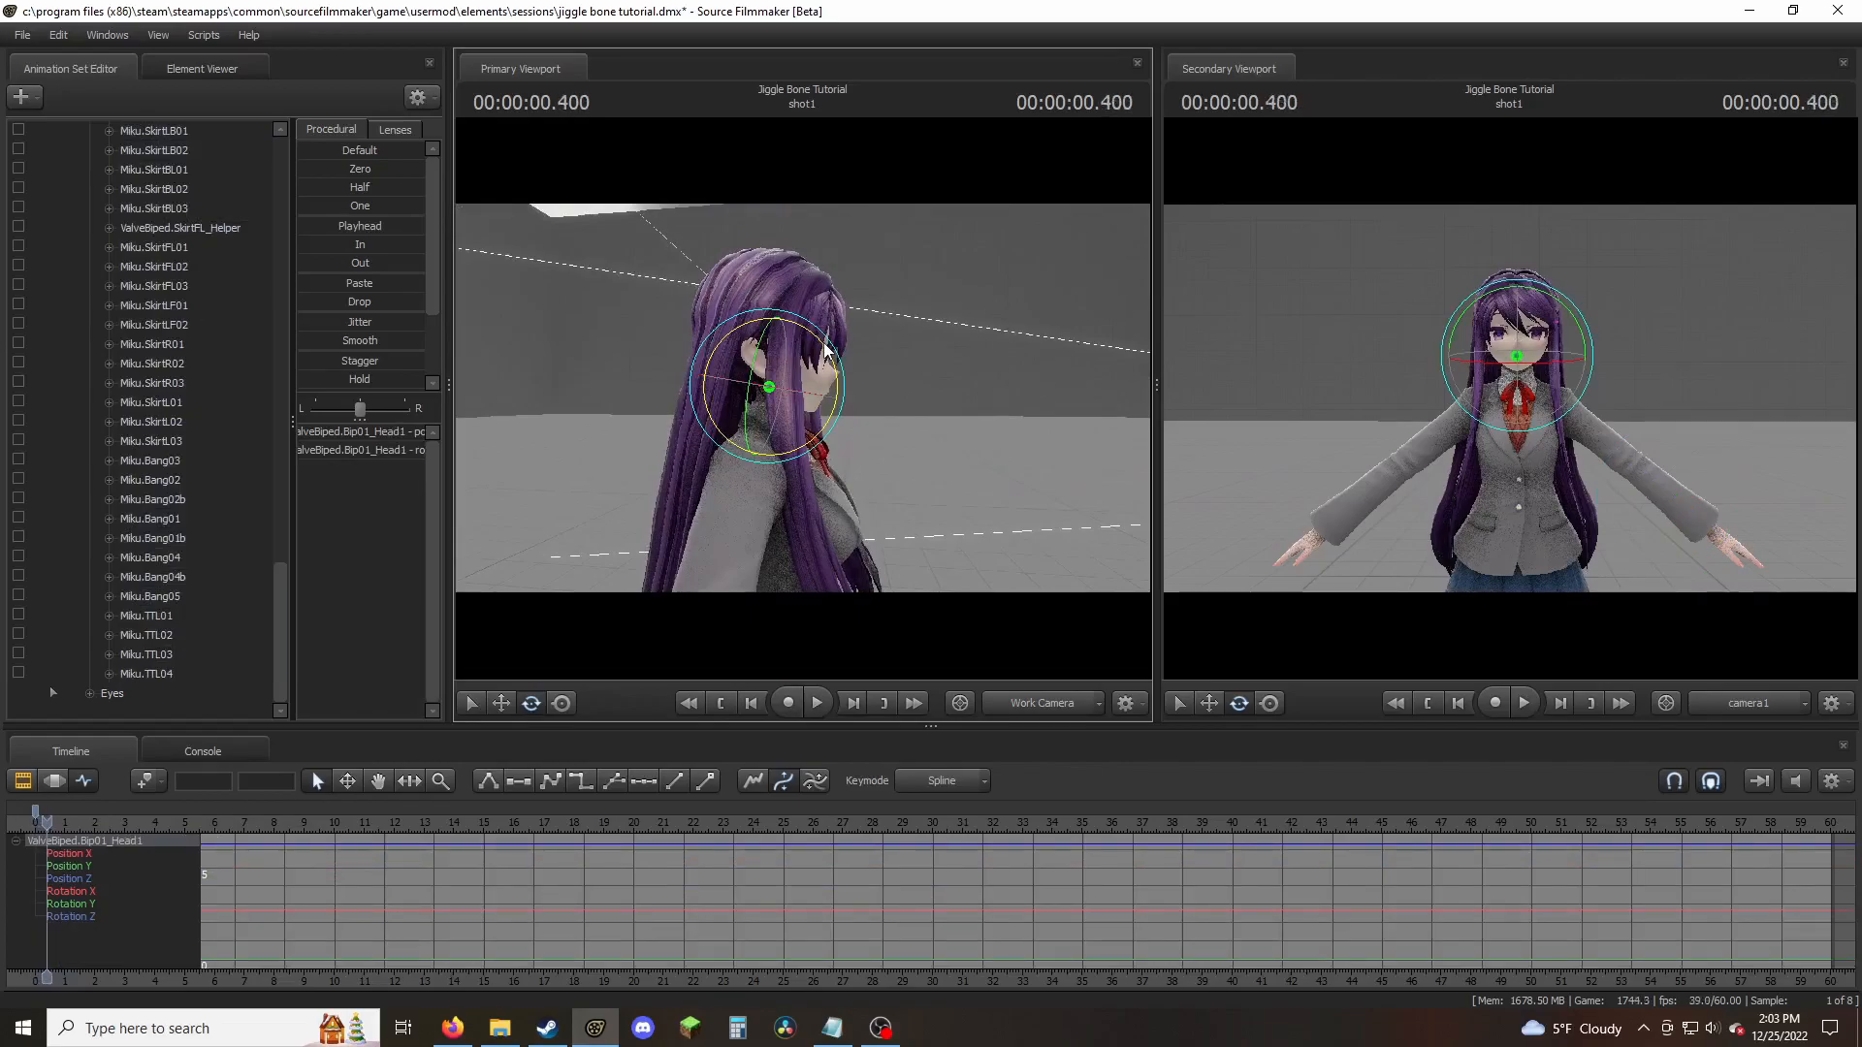
left_click_drag(822, 349, 1003, 354)
key("a")
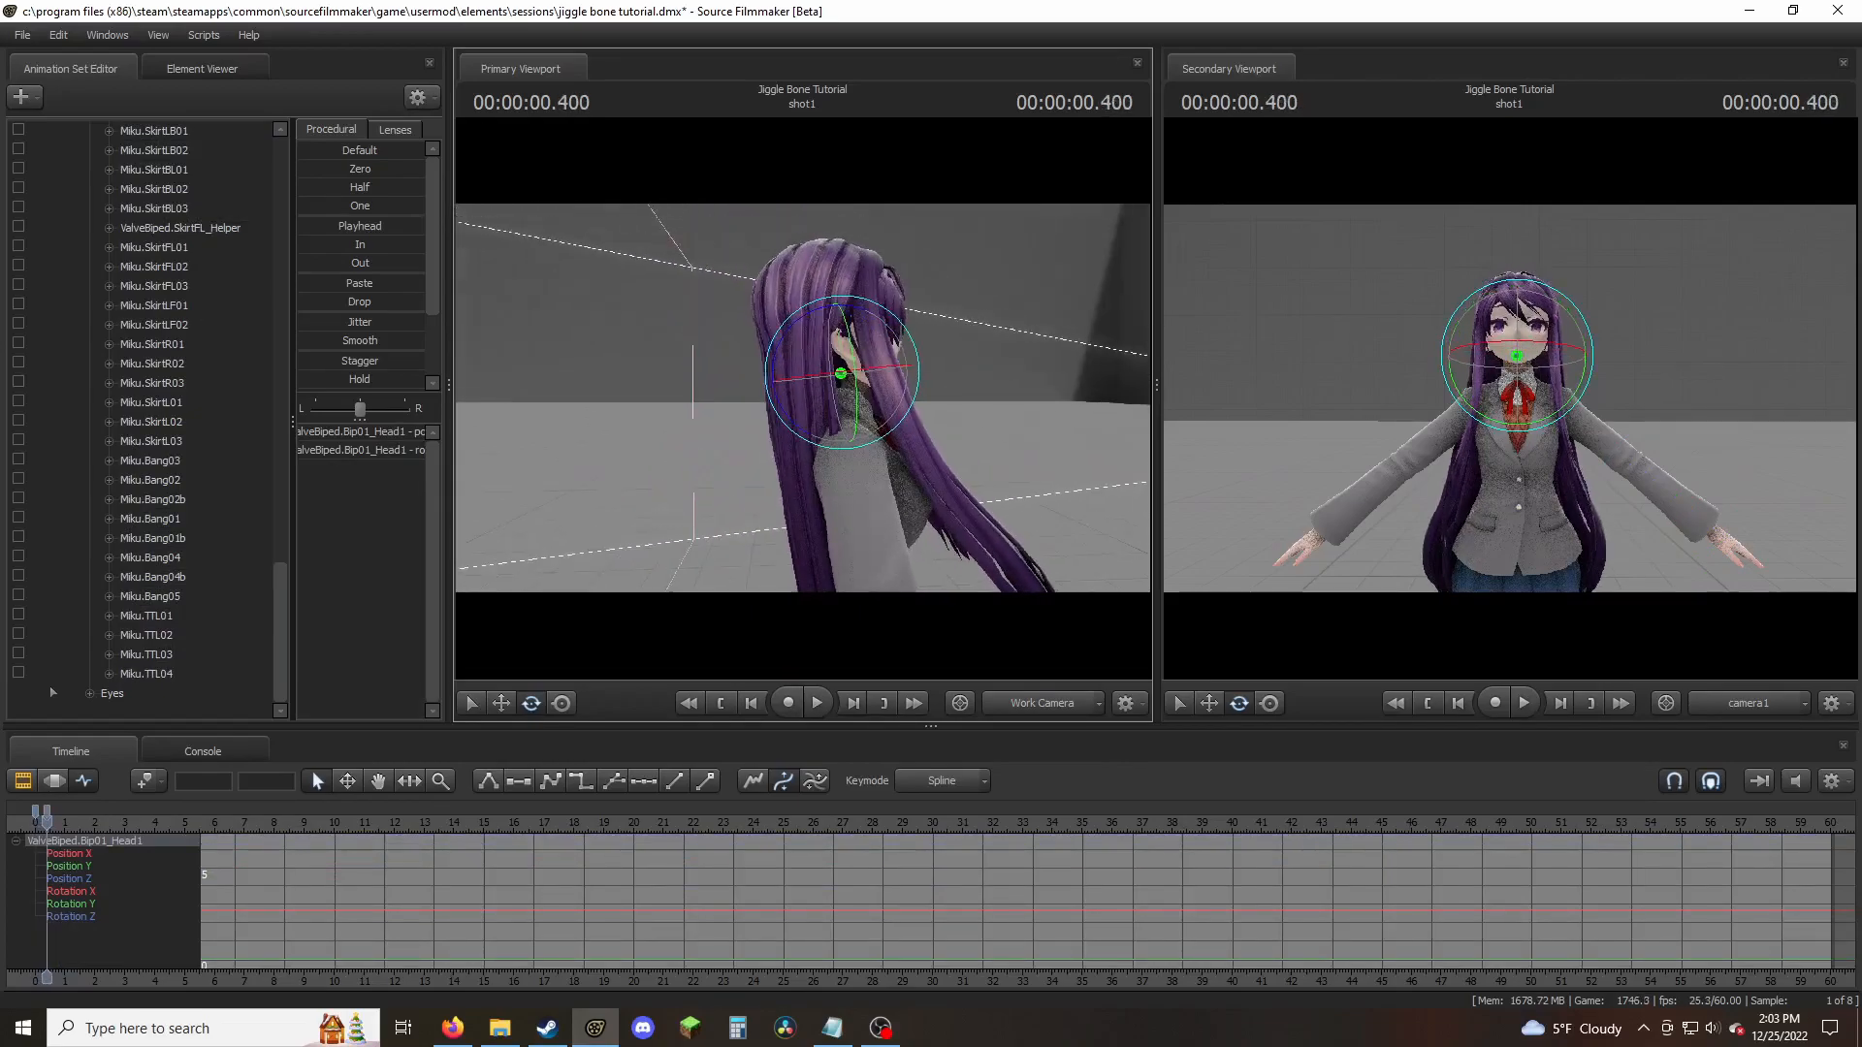
- Select the Miku.TTL01 hair bone and play the head tilt from the start to examine the baked hair's motion
left_click(783, 364, "ctrl")
mouse_move(793, 366)
left_mouse_down()
mouse_move(776, 370)
mouse_move(801, 380)
left_mouse_up()
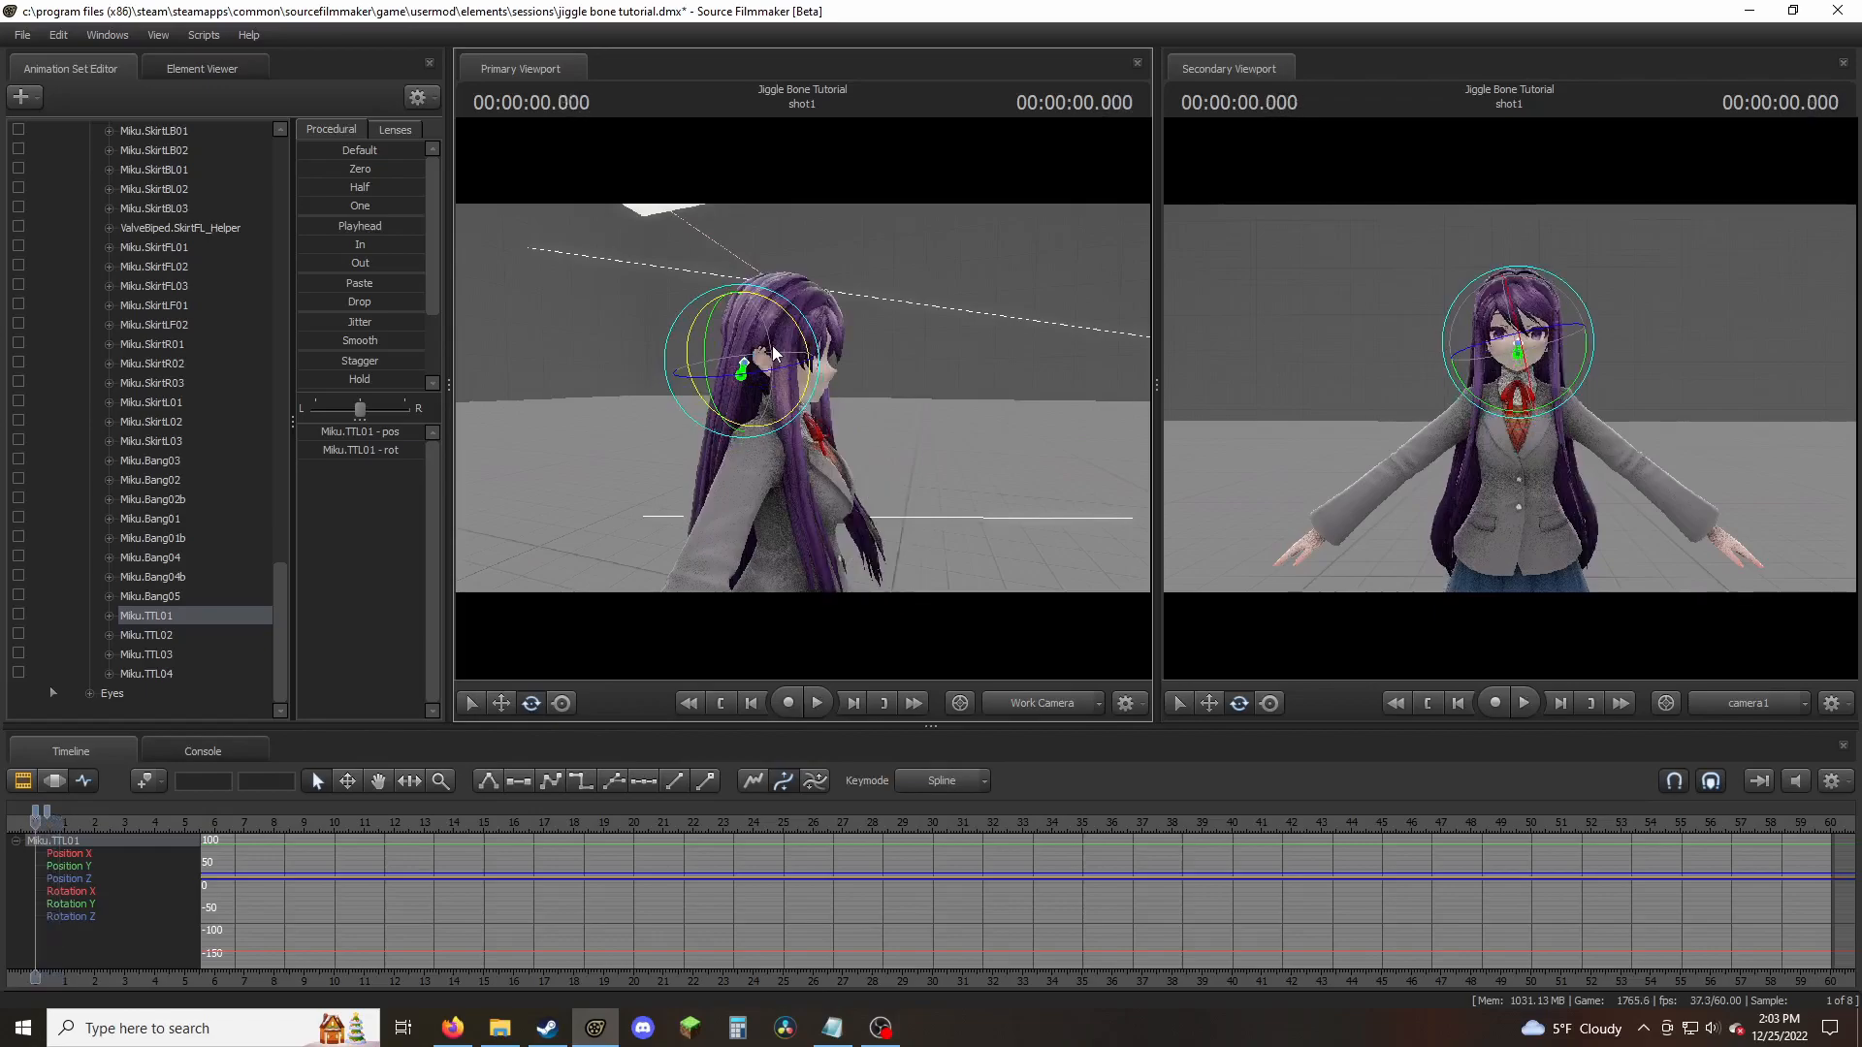
left_click_drag(784, 366, 803, 405, "alt")
key("space")
key("space")
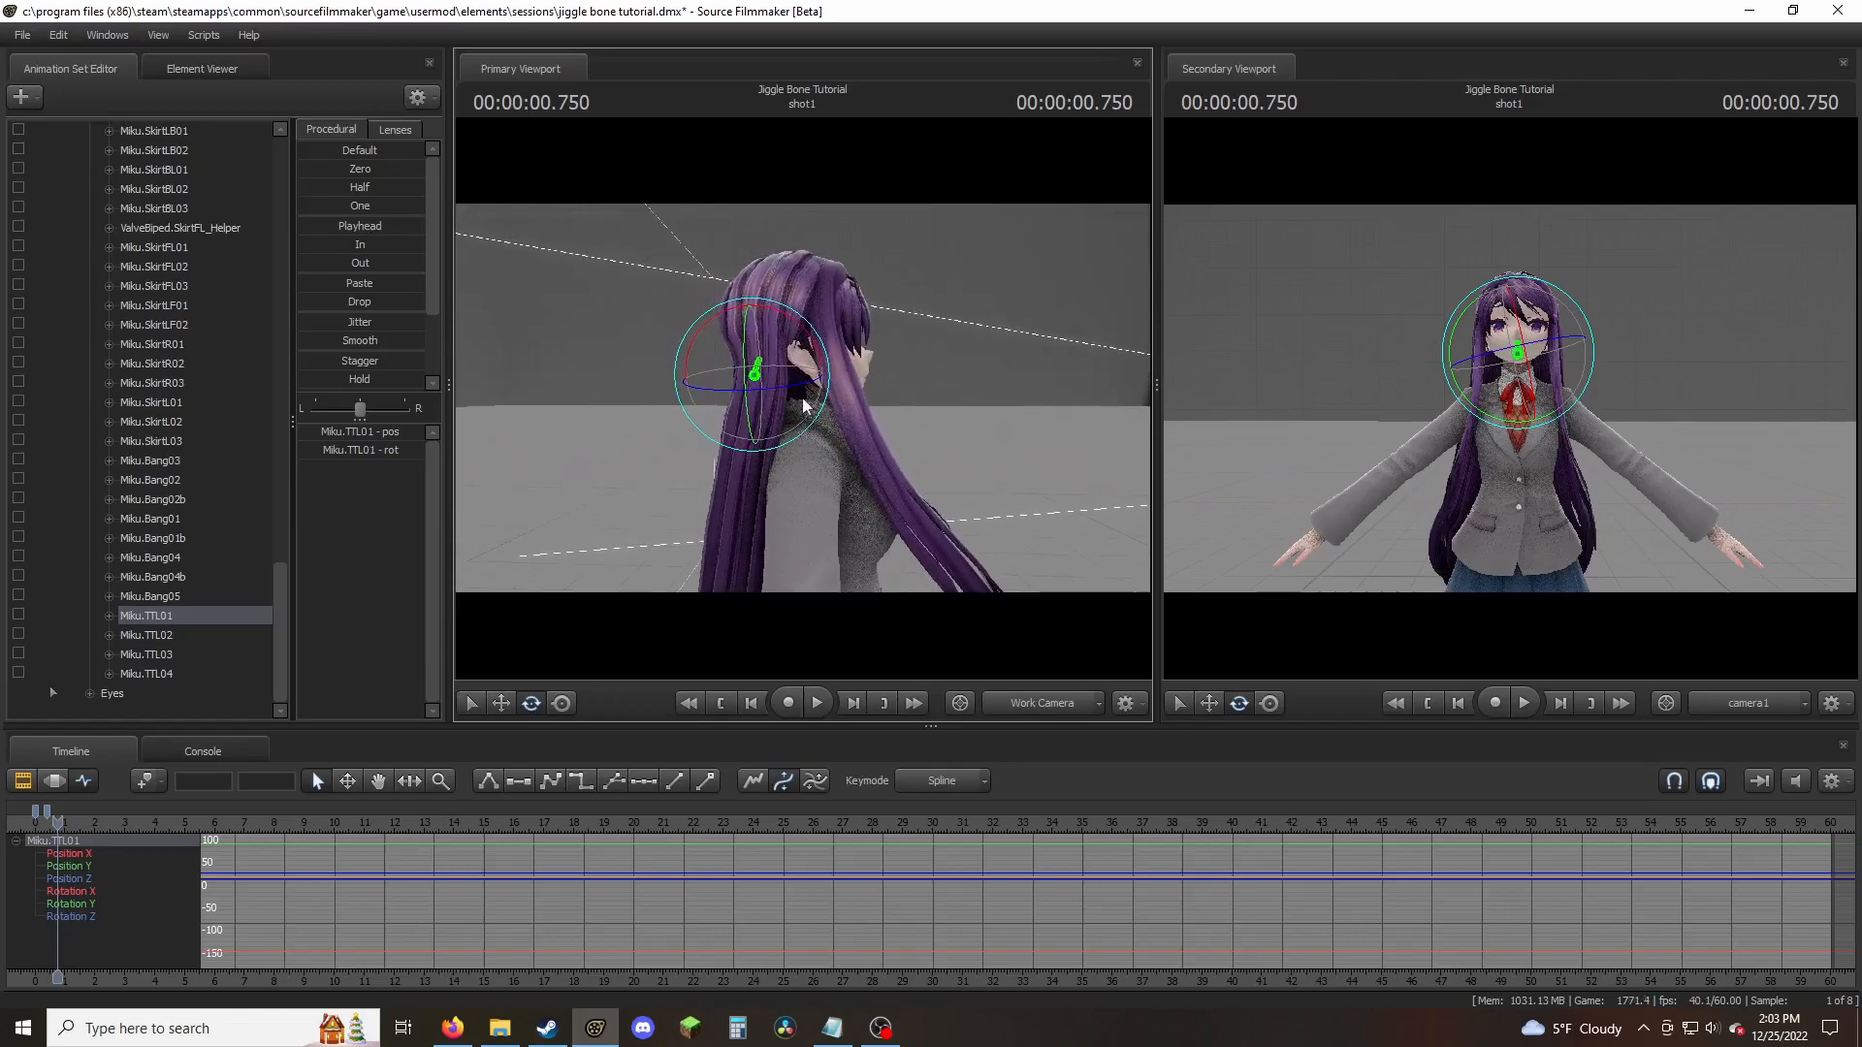
key("Home")
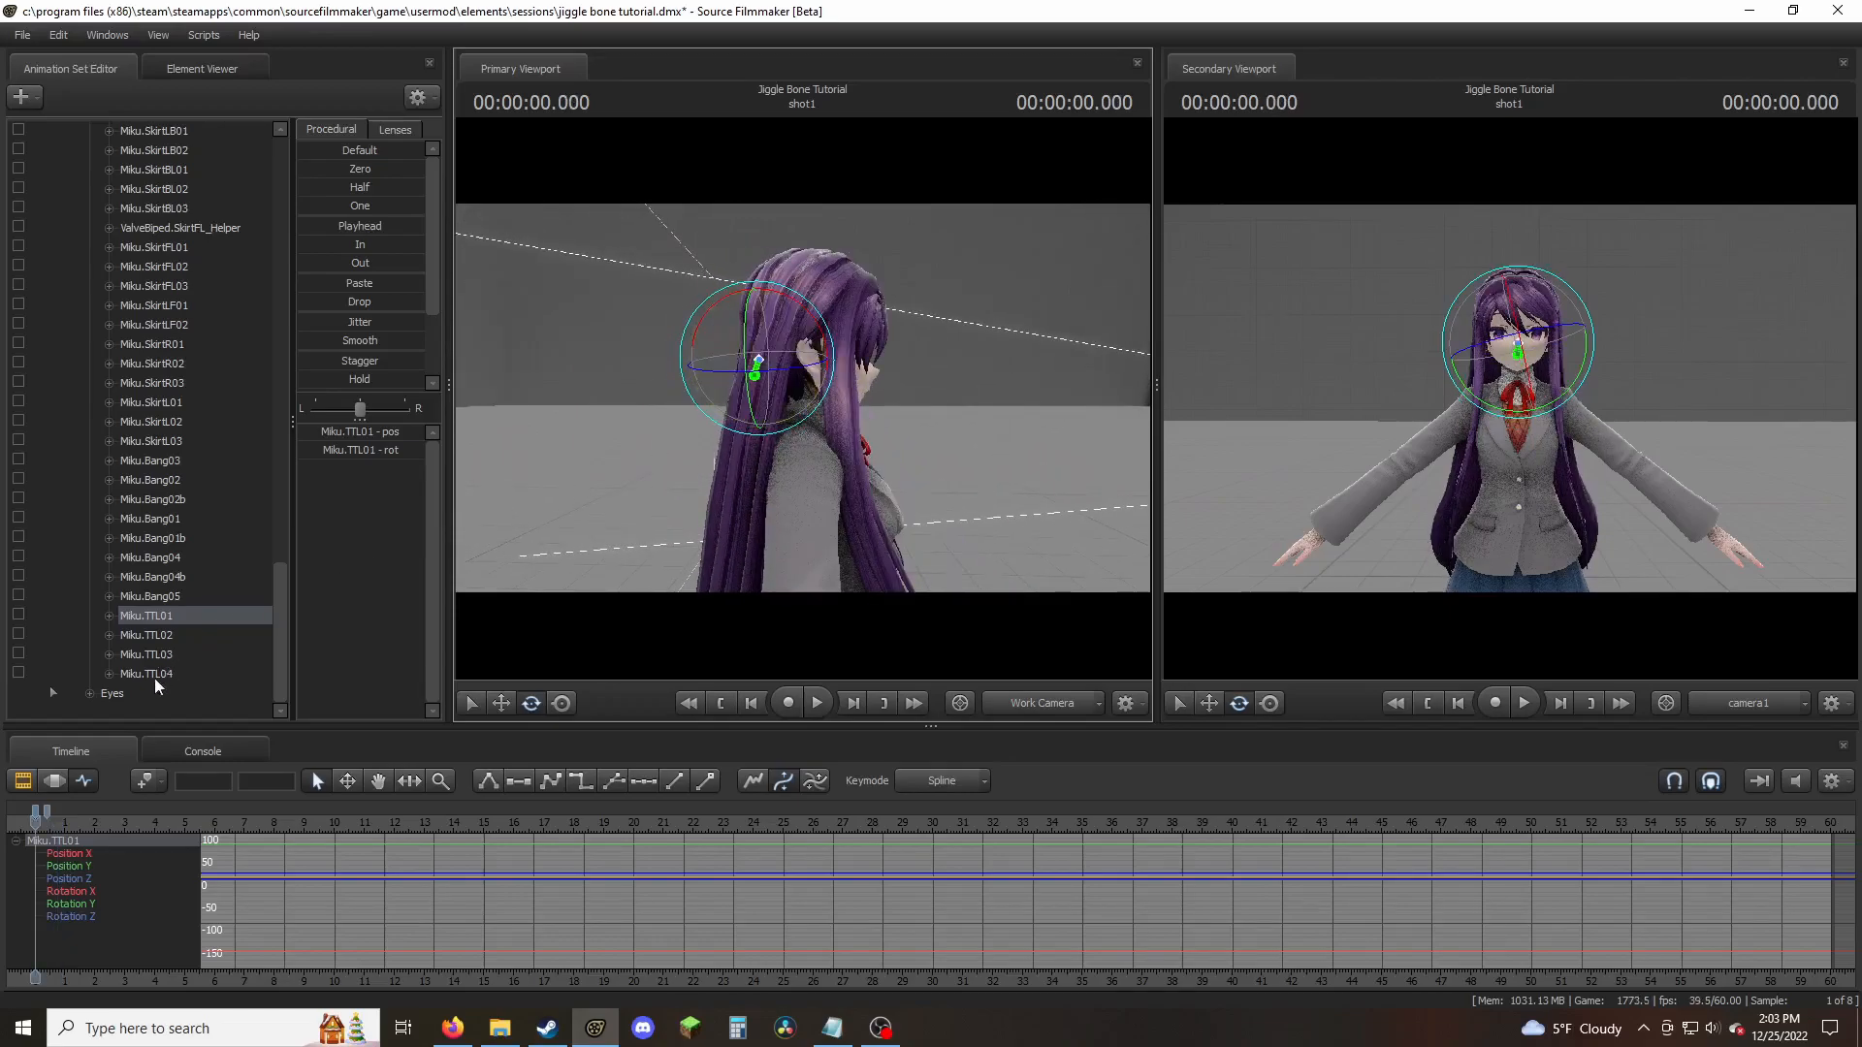
key("space")
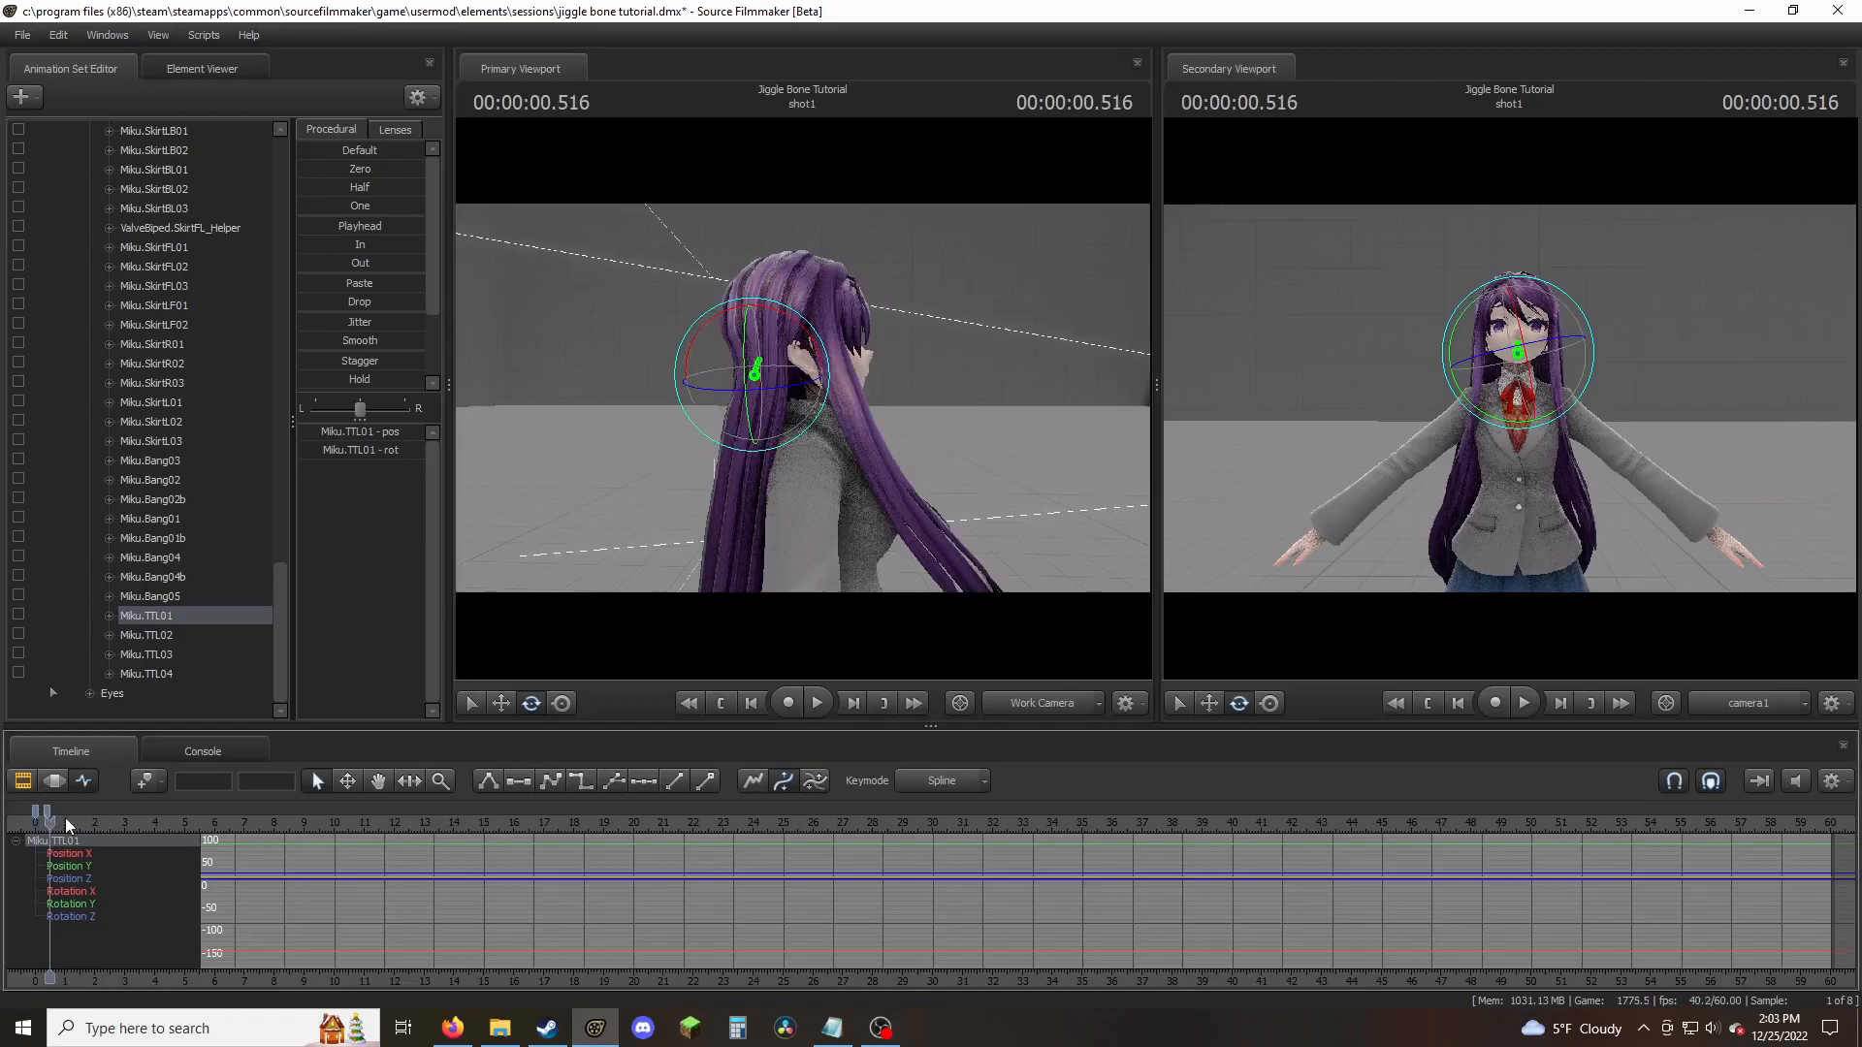
key("Home")
- Remove the timeline bookmarks of the Miku.TTL01 bone and collapse the Unknown group
left_click(35, 806)
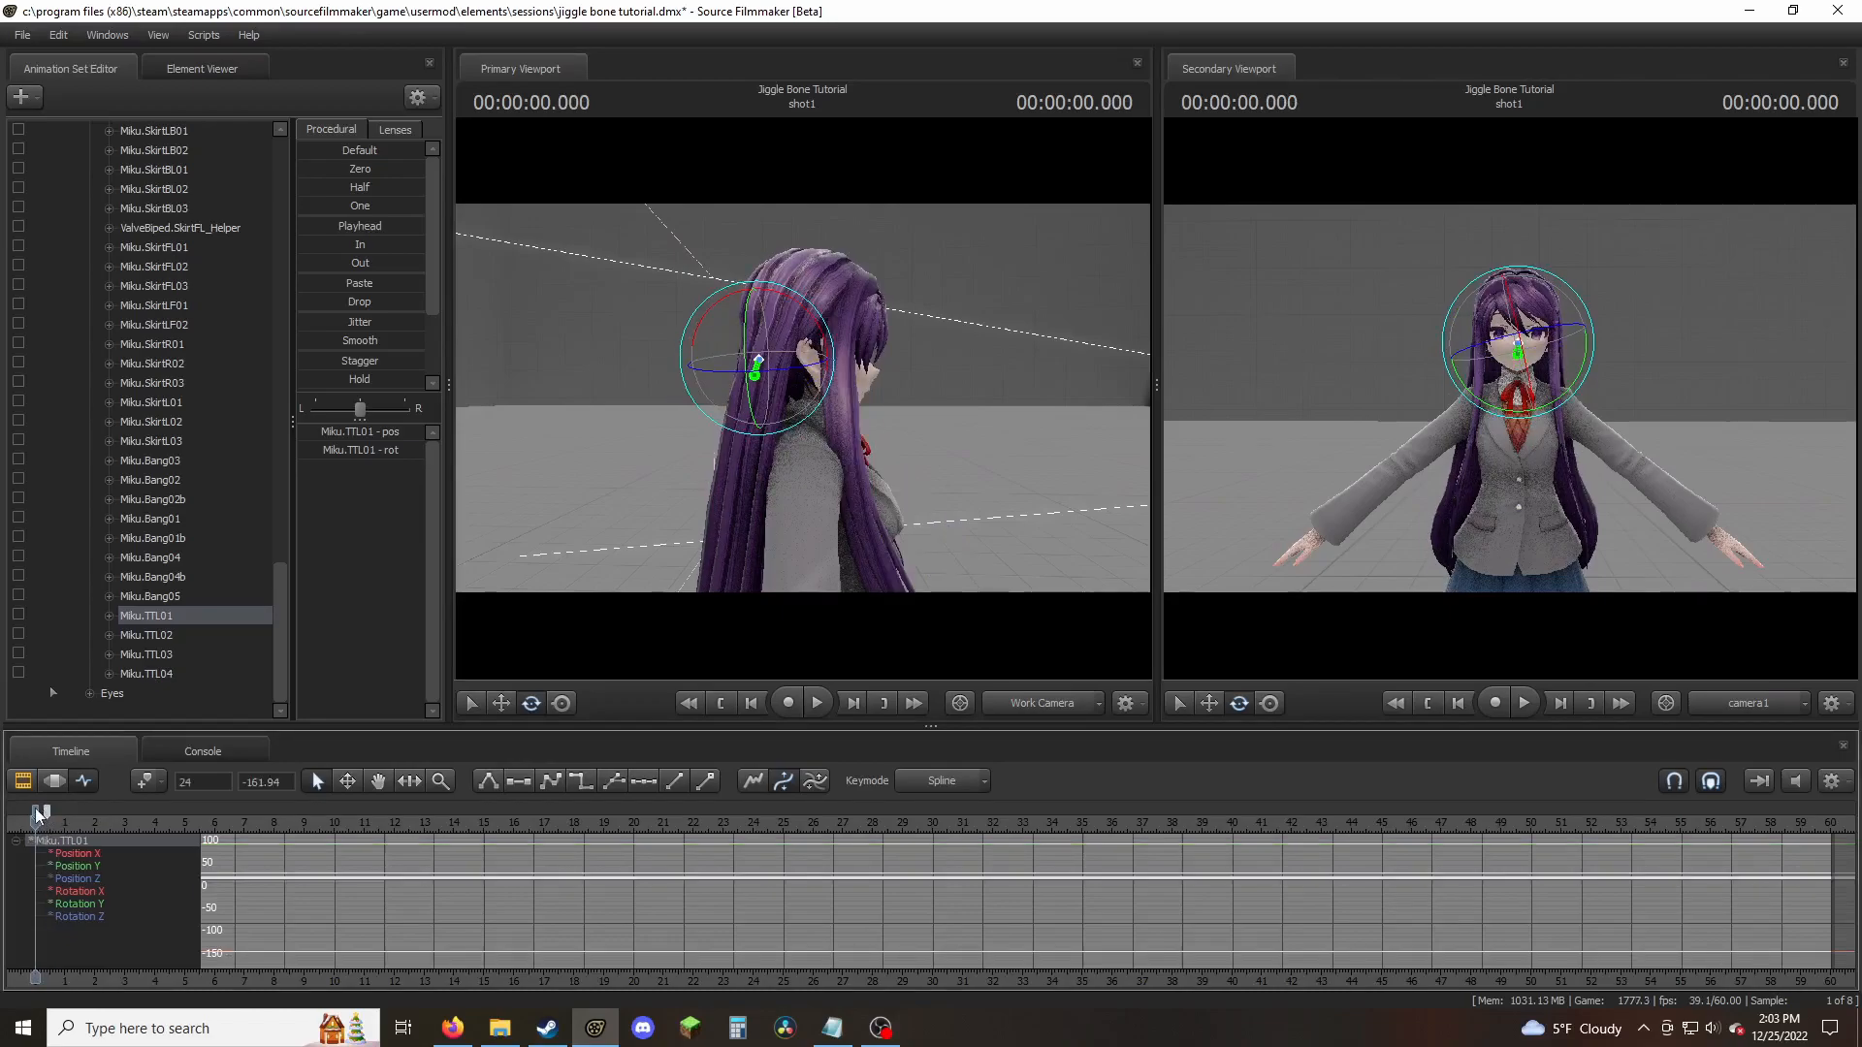
right_click(34, 809)
left_click(76, 921)
scroll(134, 631, "up", 20)
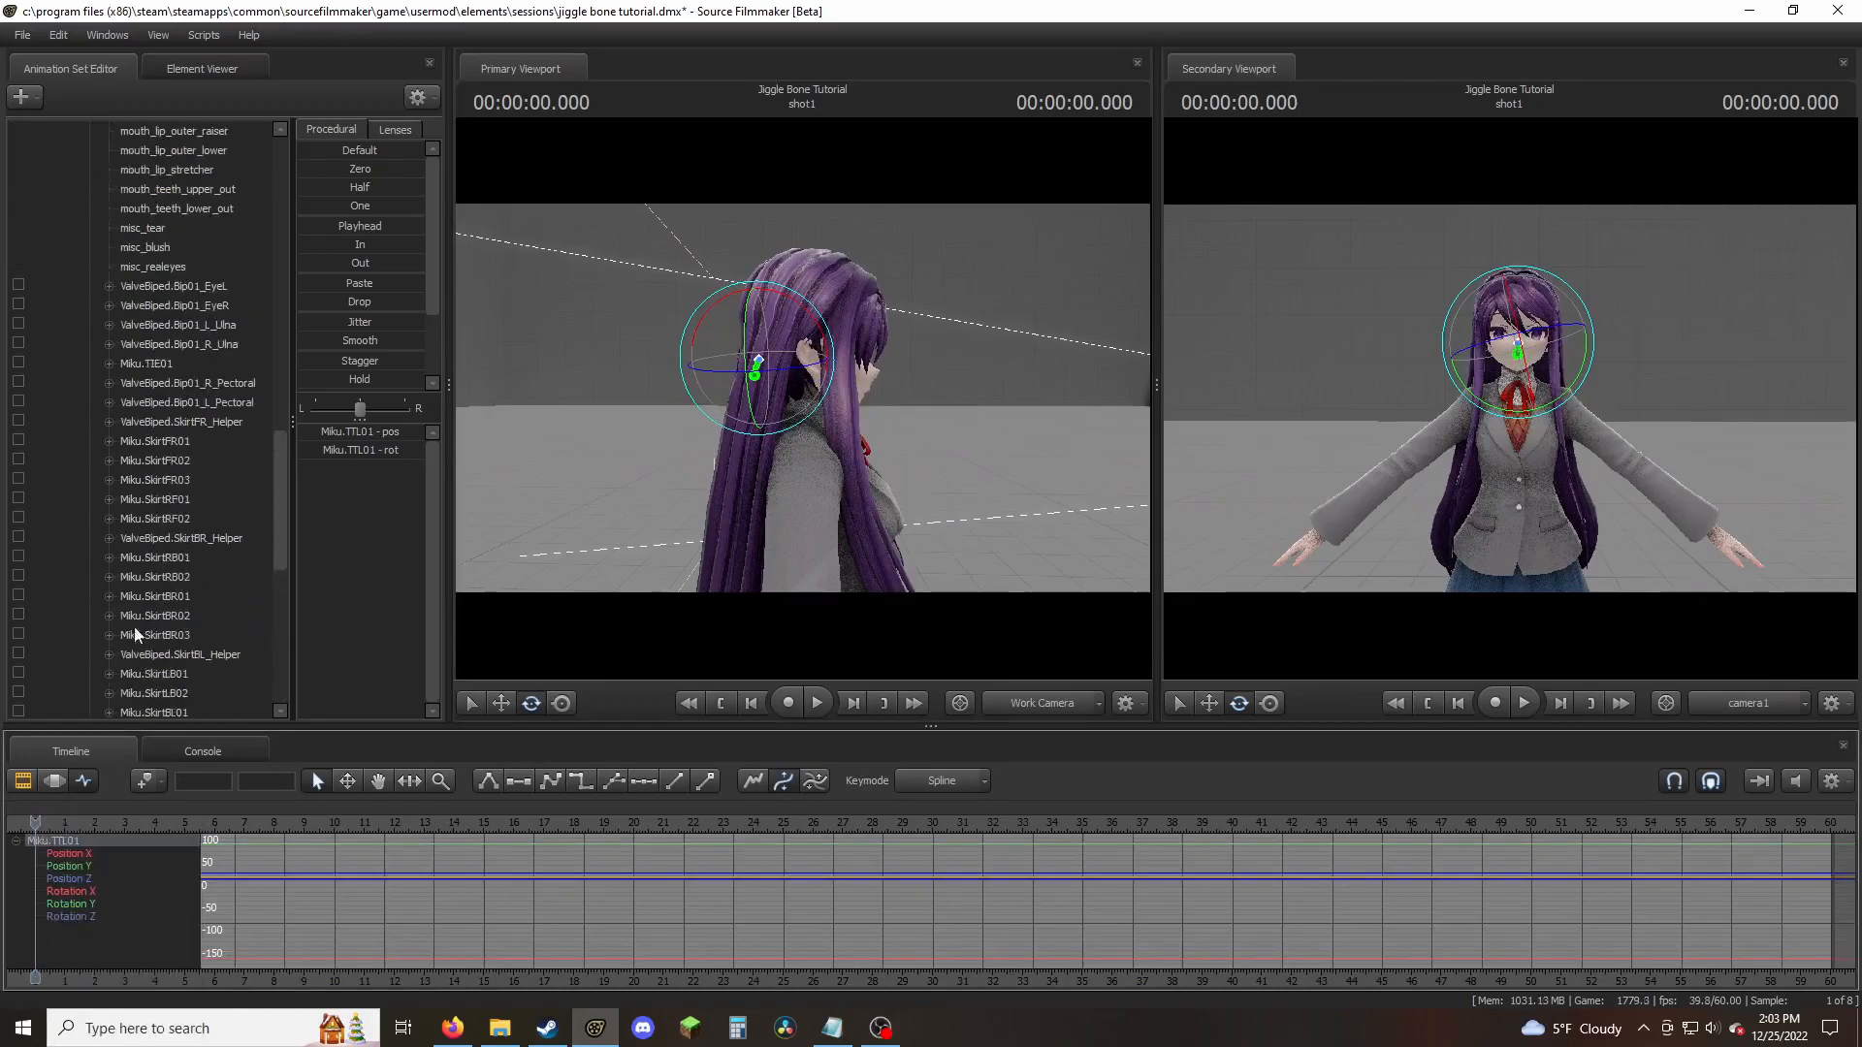
left_click(90, 287)
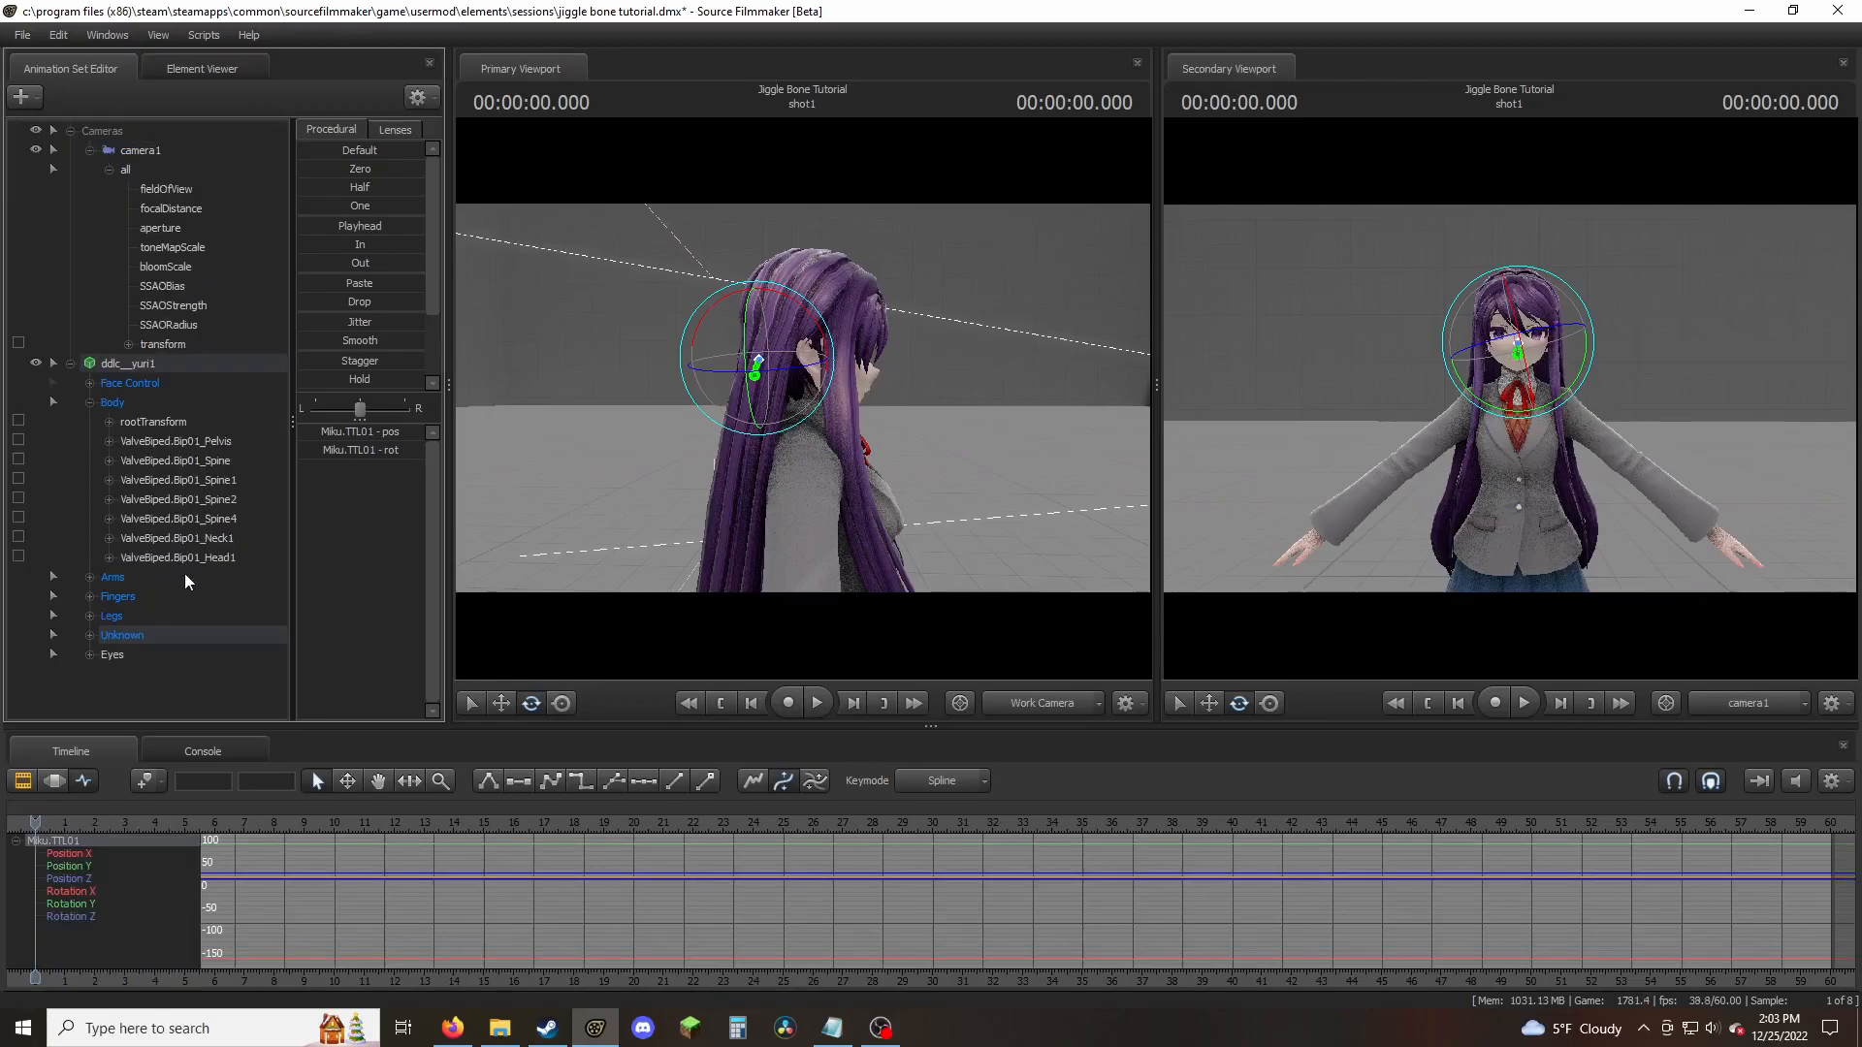
- Remove the head bone's bookmark at about 0.4 seconds and collapse the Body group
left_click(206, 560)
right_click(49, 819)
left_click(99, 894)
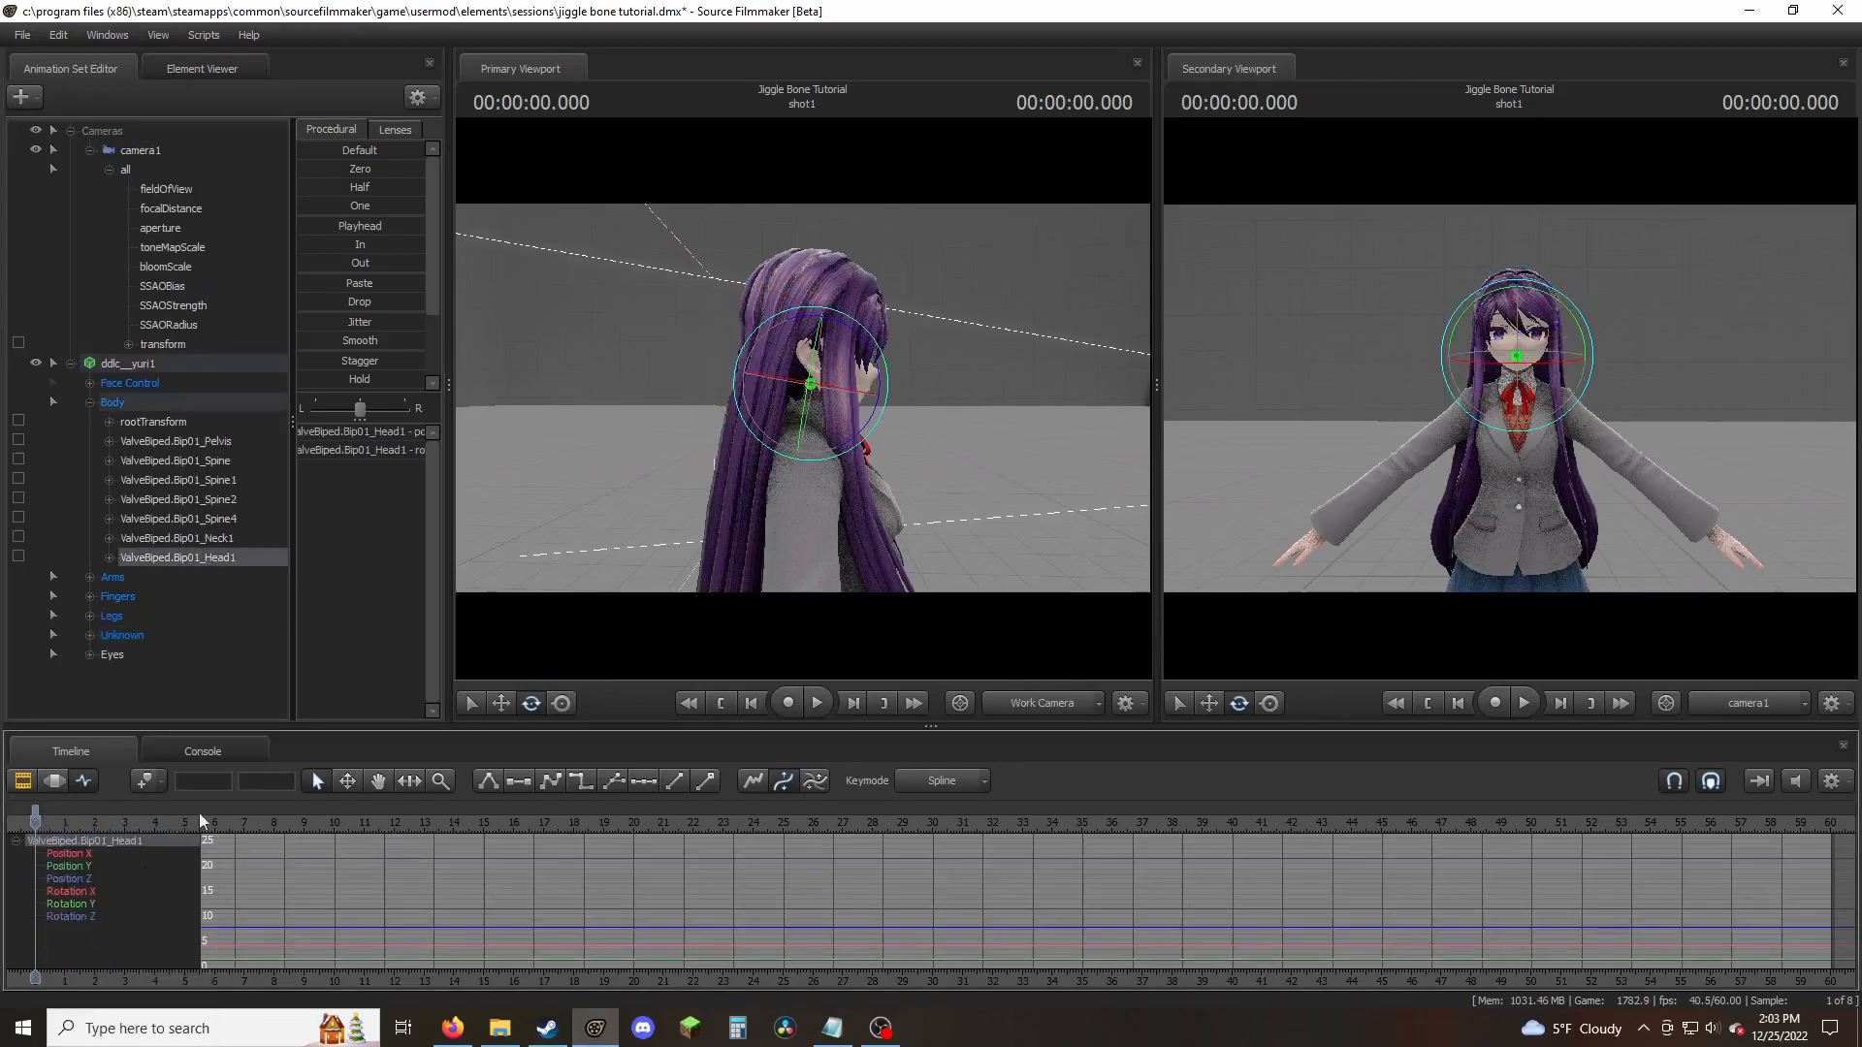
left_click(90, 400)
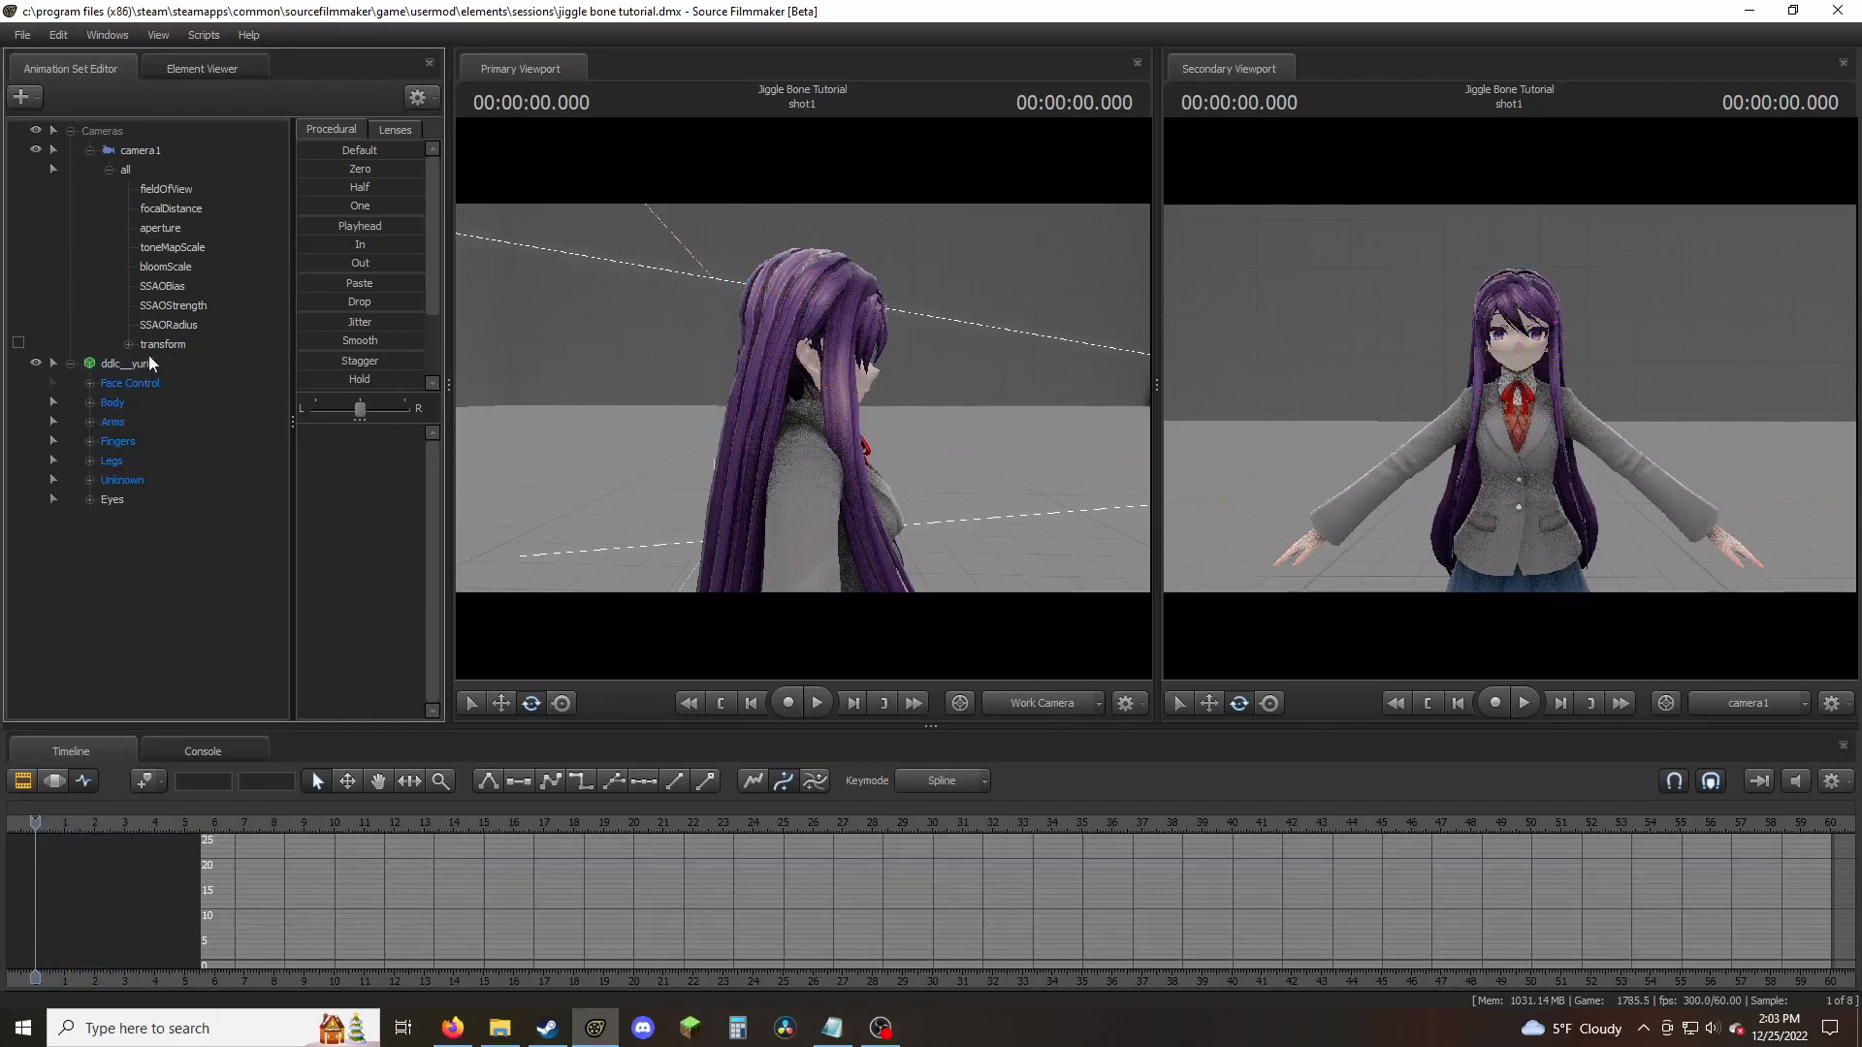
- Re-enable procedural bones on the ddlc__yuri1 animation set after the bake
left_click(149, 359)
right_click(148, 359)
mouse_move(302, 538)
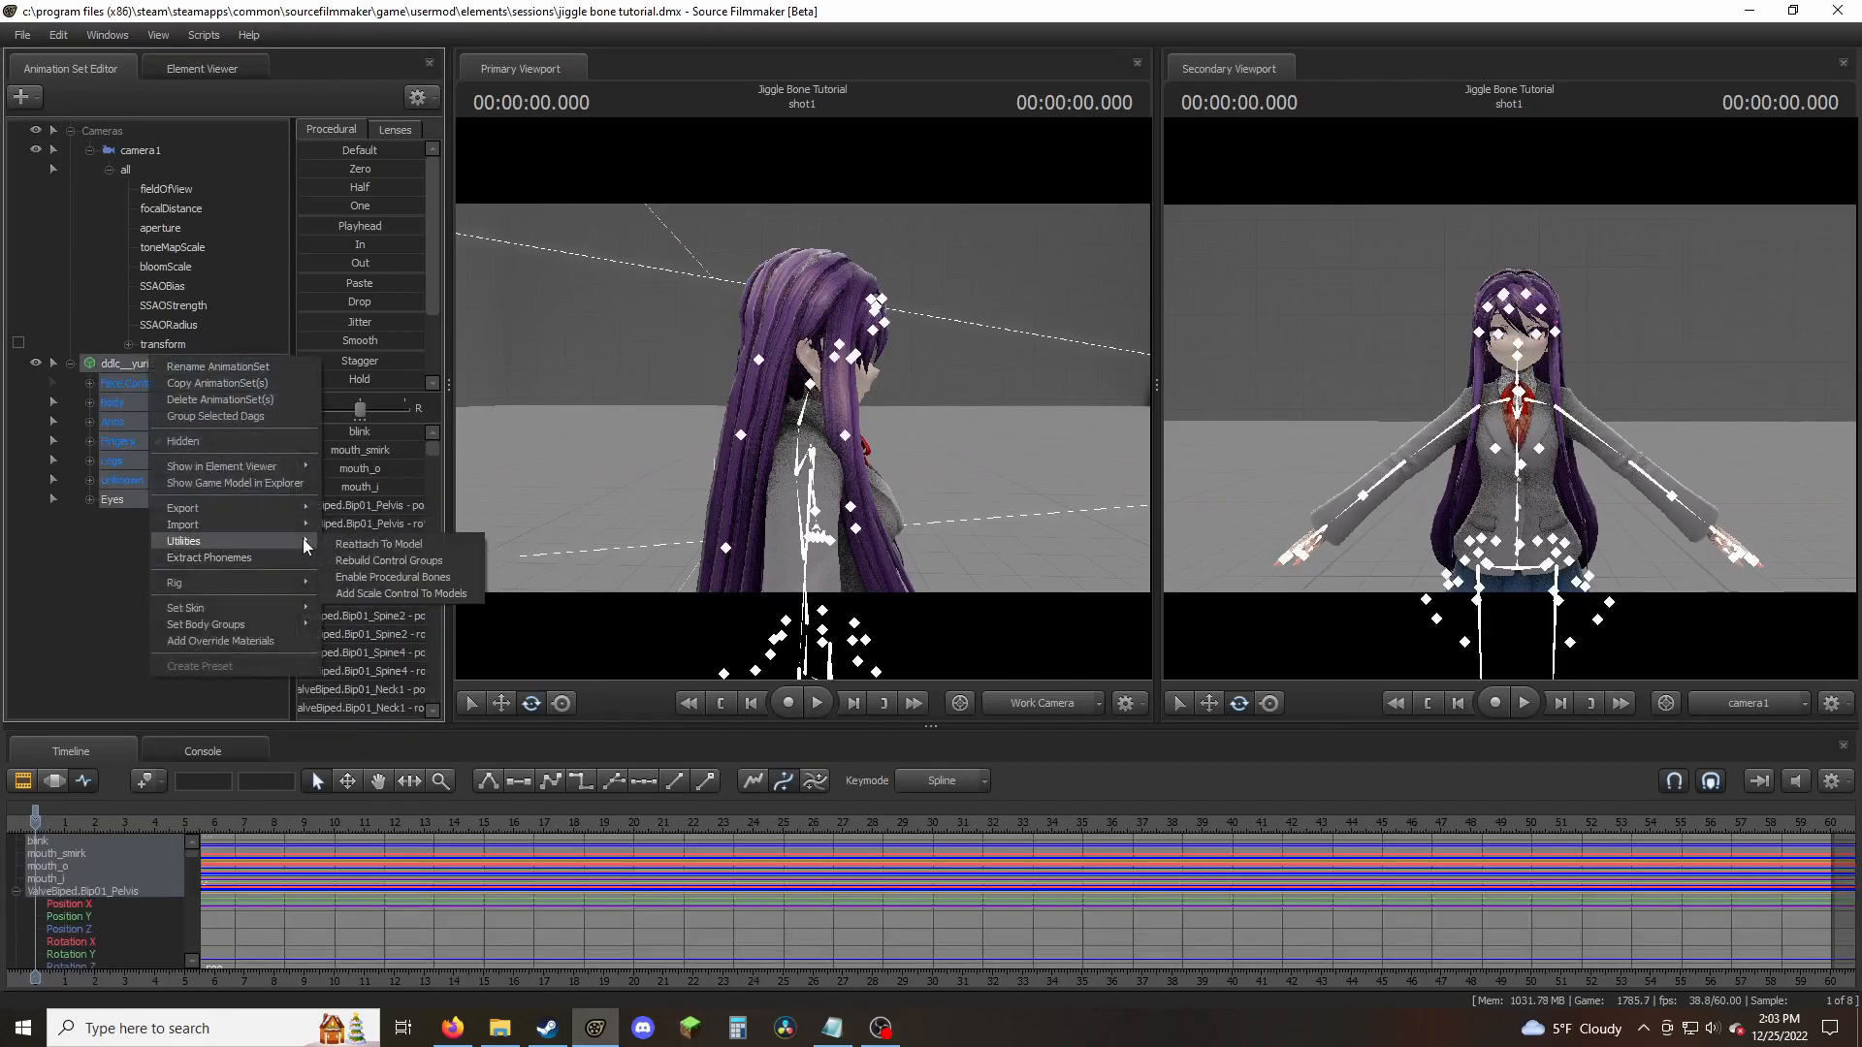
left_click(463, 578)
- Select the head bone, tilt it forward shortly after the start of the timeline, and play the animation
left_click_drag(737, 417, 796, 382, "alt")
left_click(815, 402)
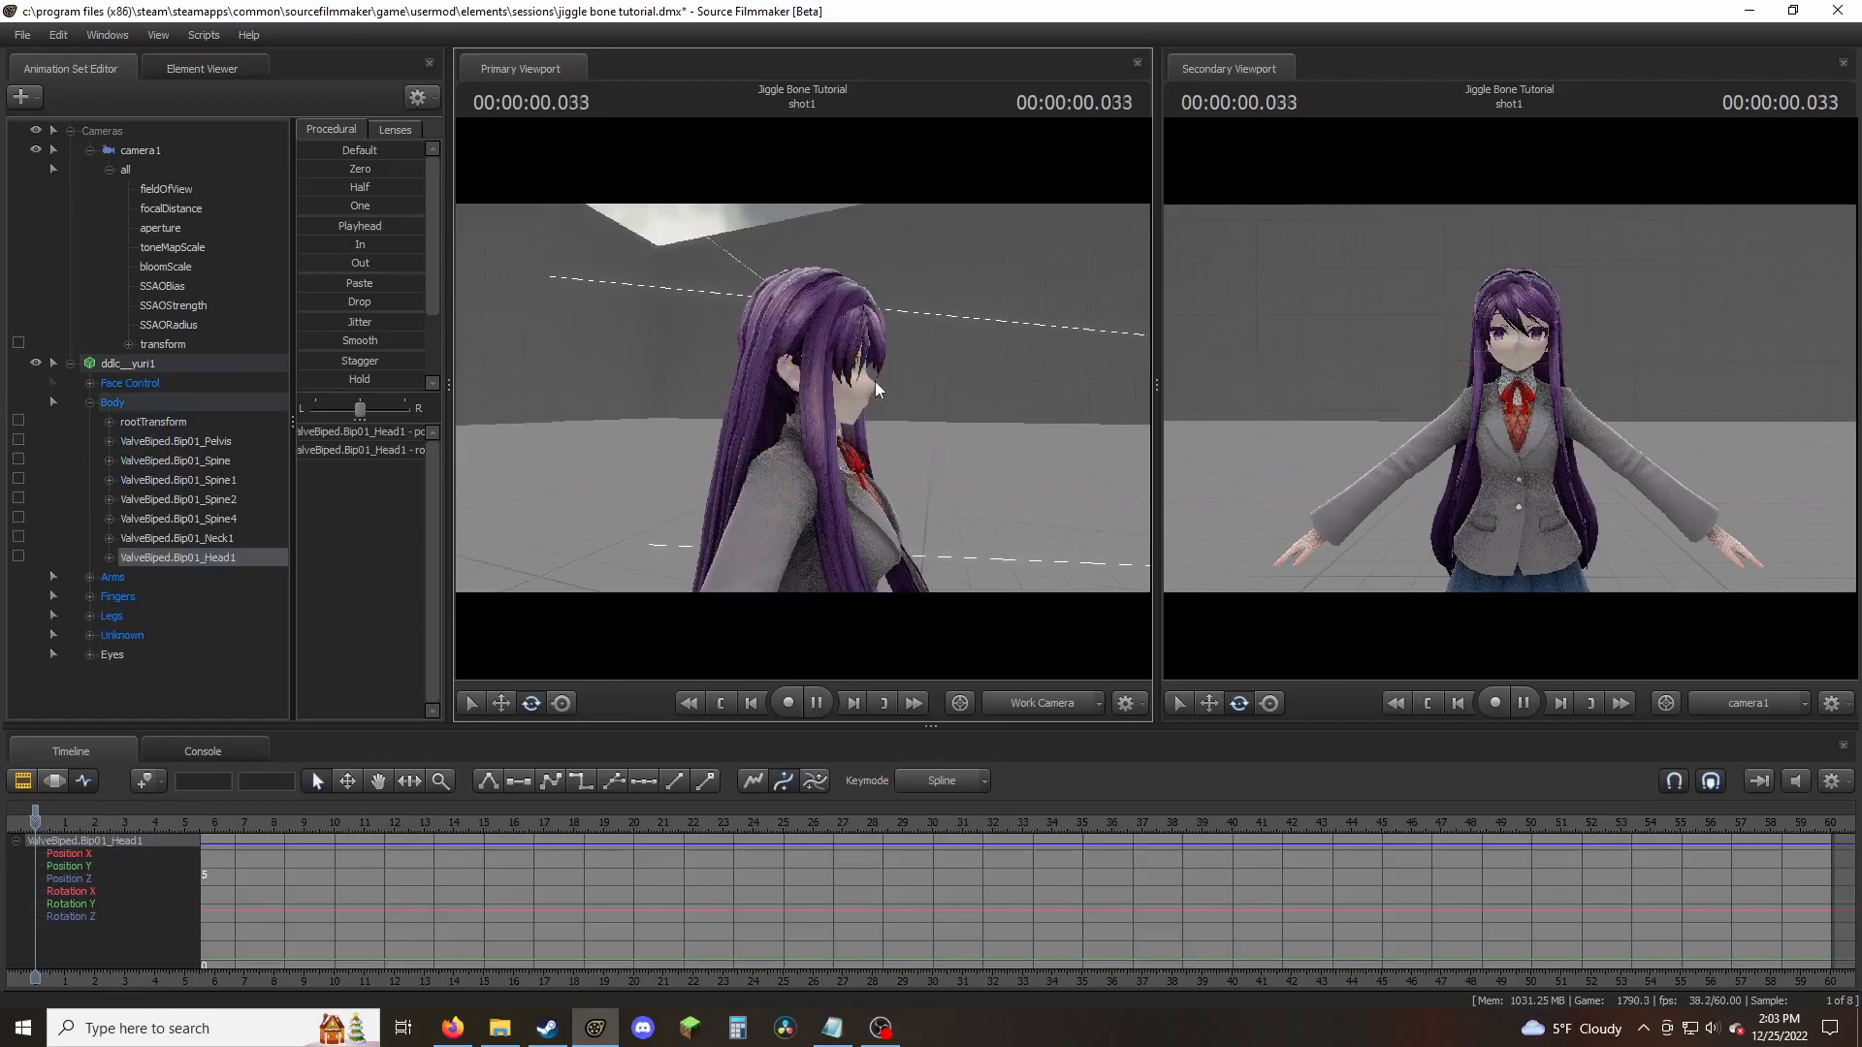
left_click_drag(873, 380, 801, 398)
key("ctrl+z")
key("space")
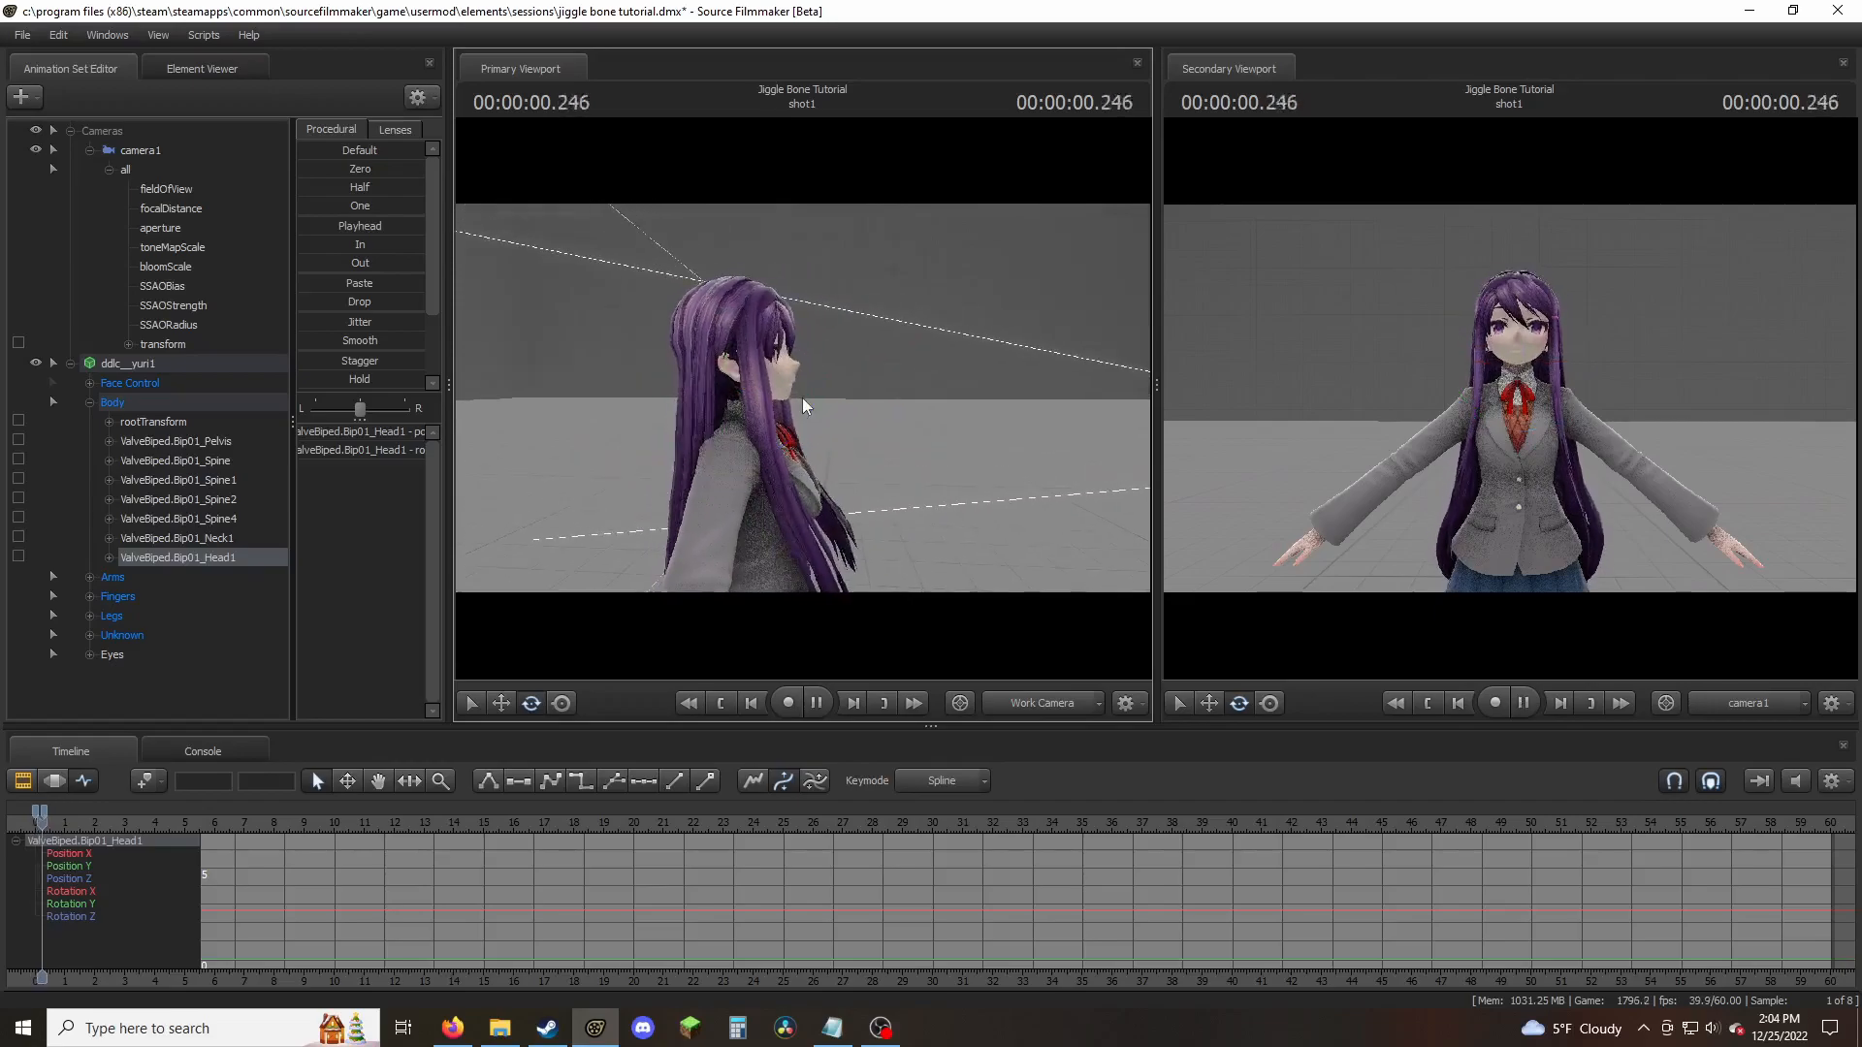
key("space")
- Bake the procedural bones on the whole ddlc__yuri1 animation set and play back the head movement
left_click(175, 359)
right_click(177, 359)
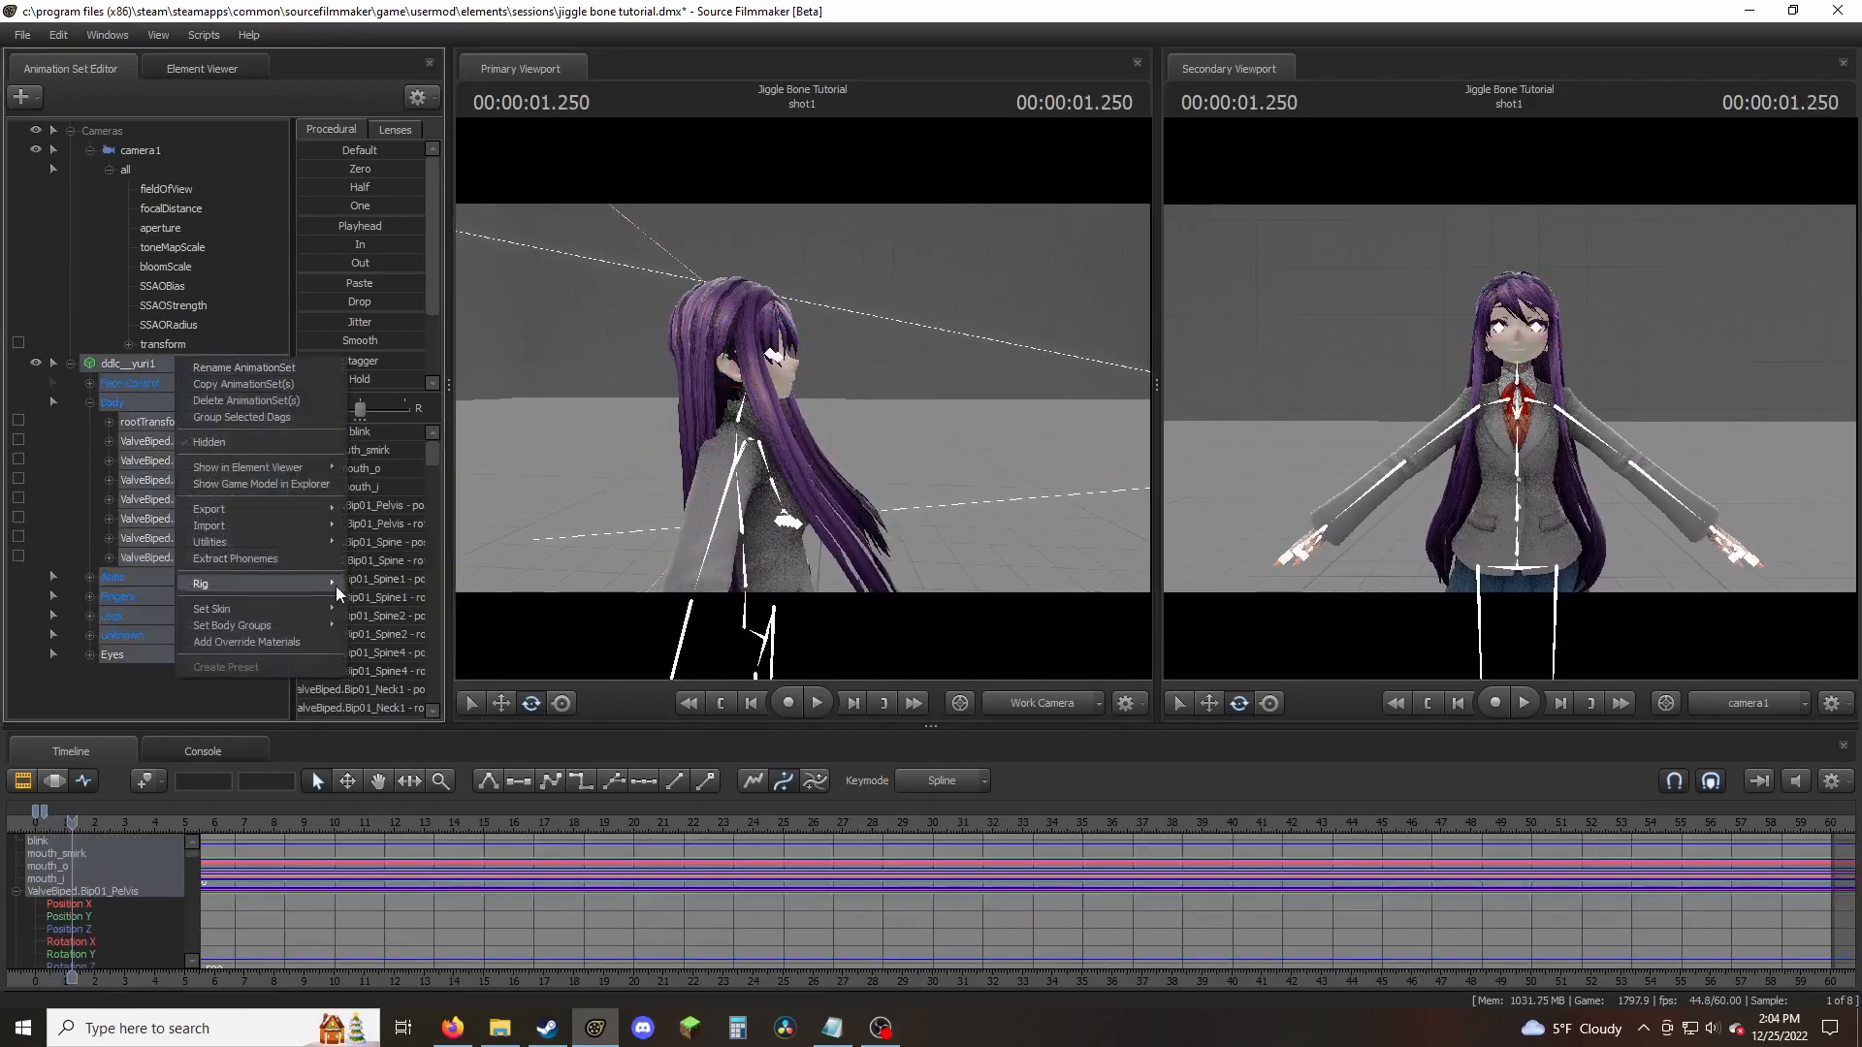
left_click(460, 566)
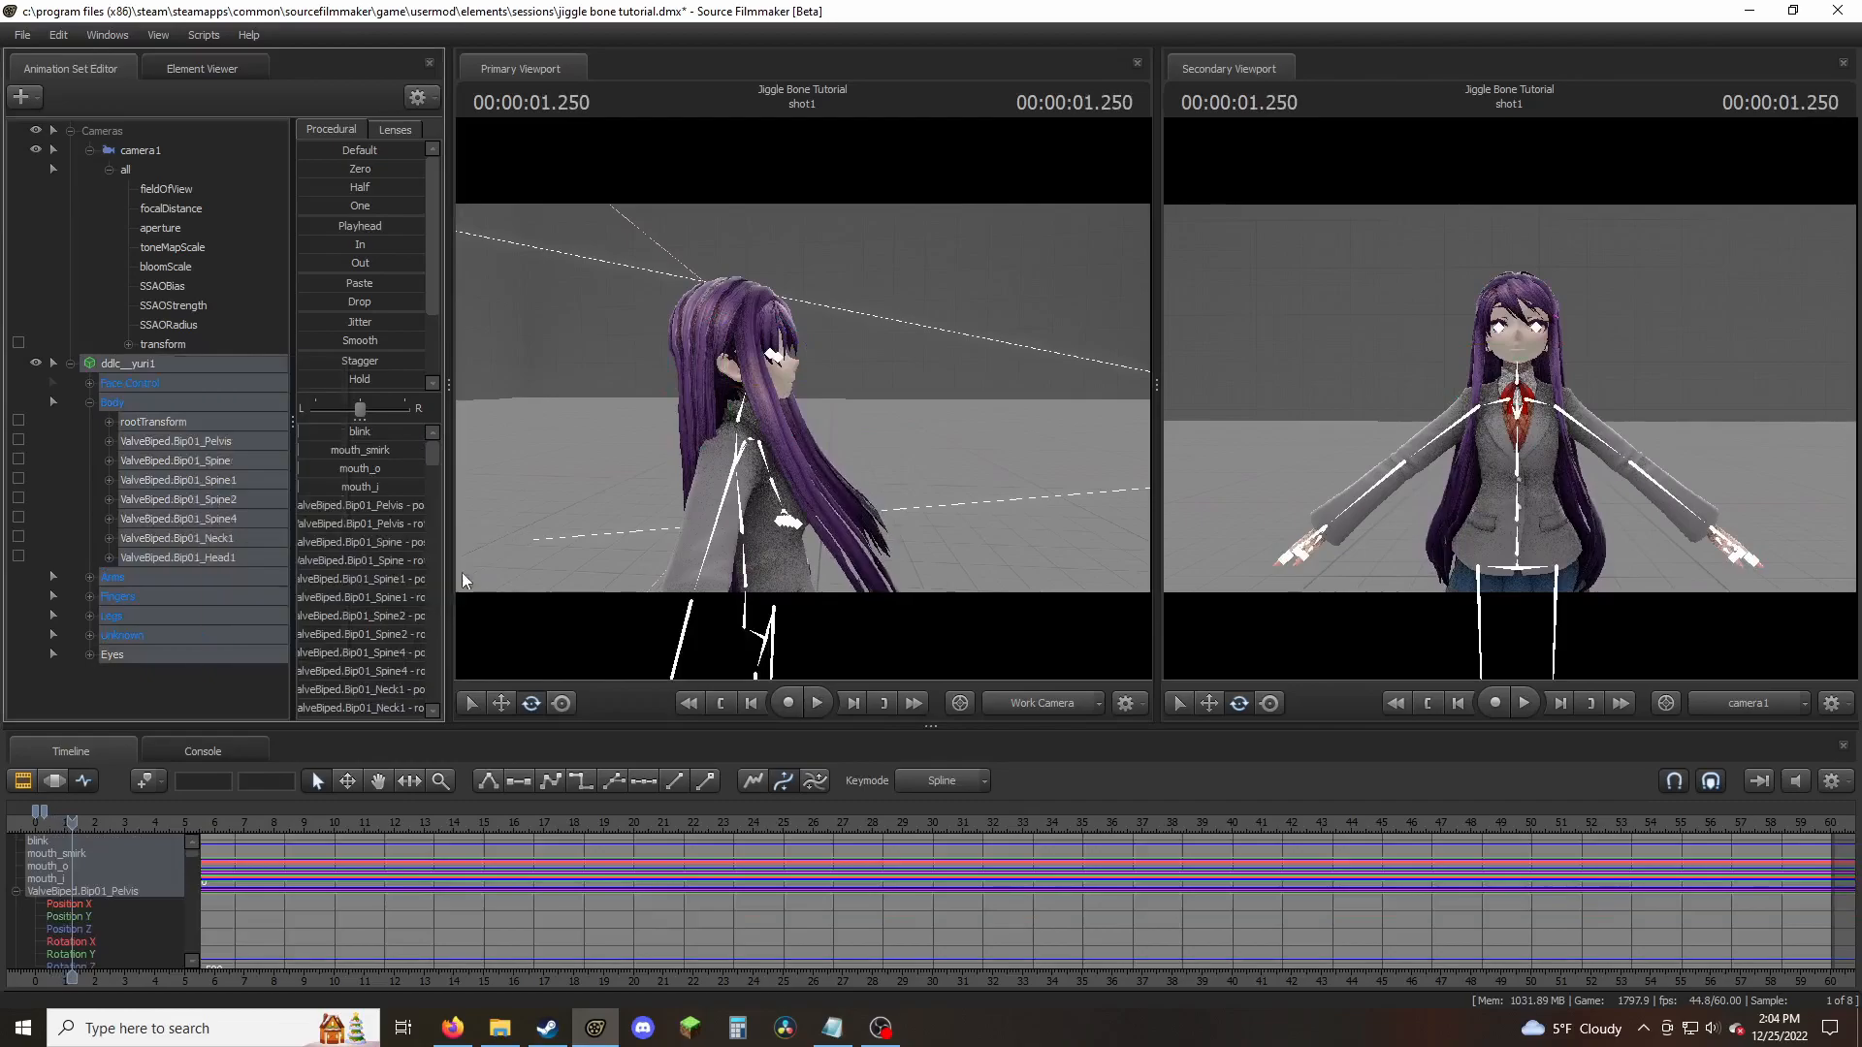
key("space")
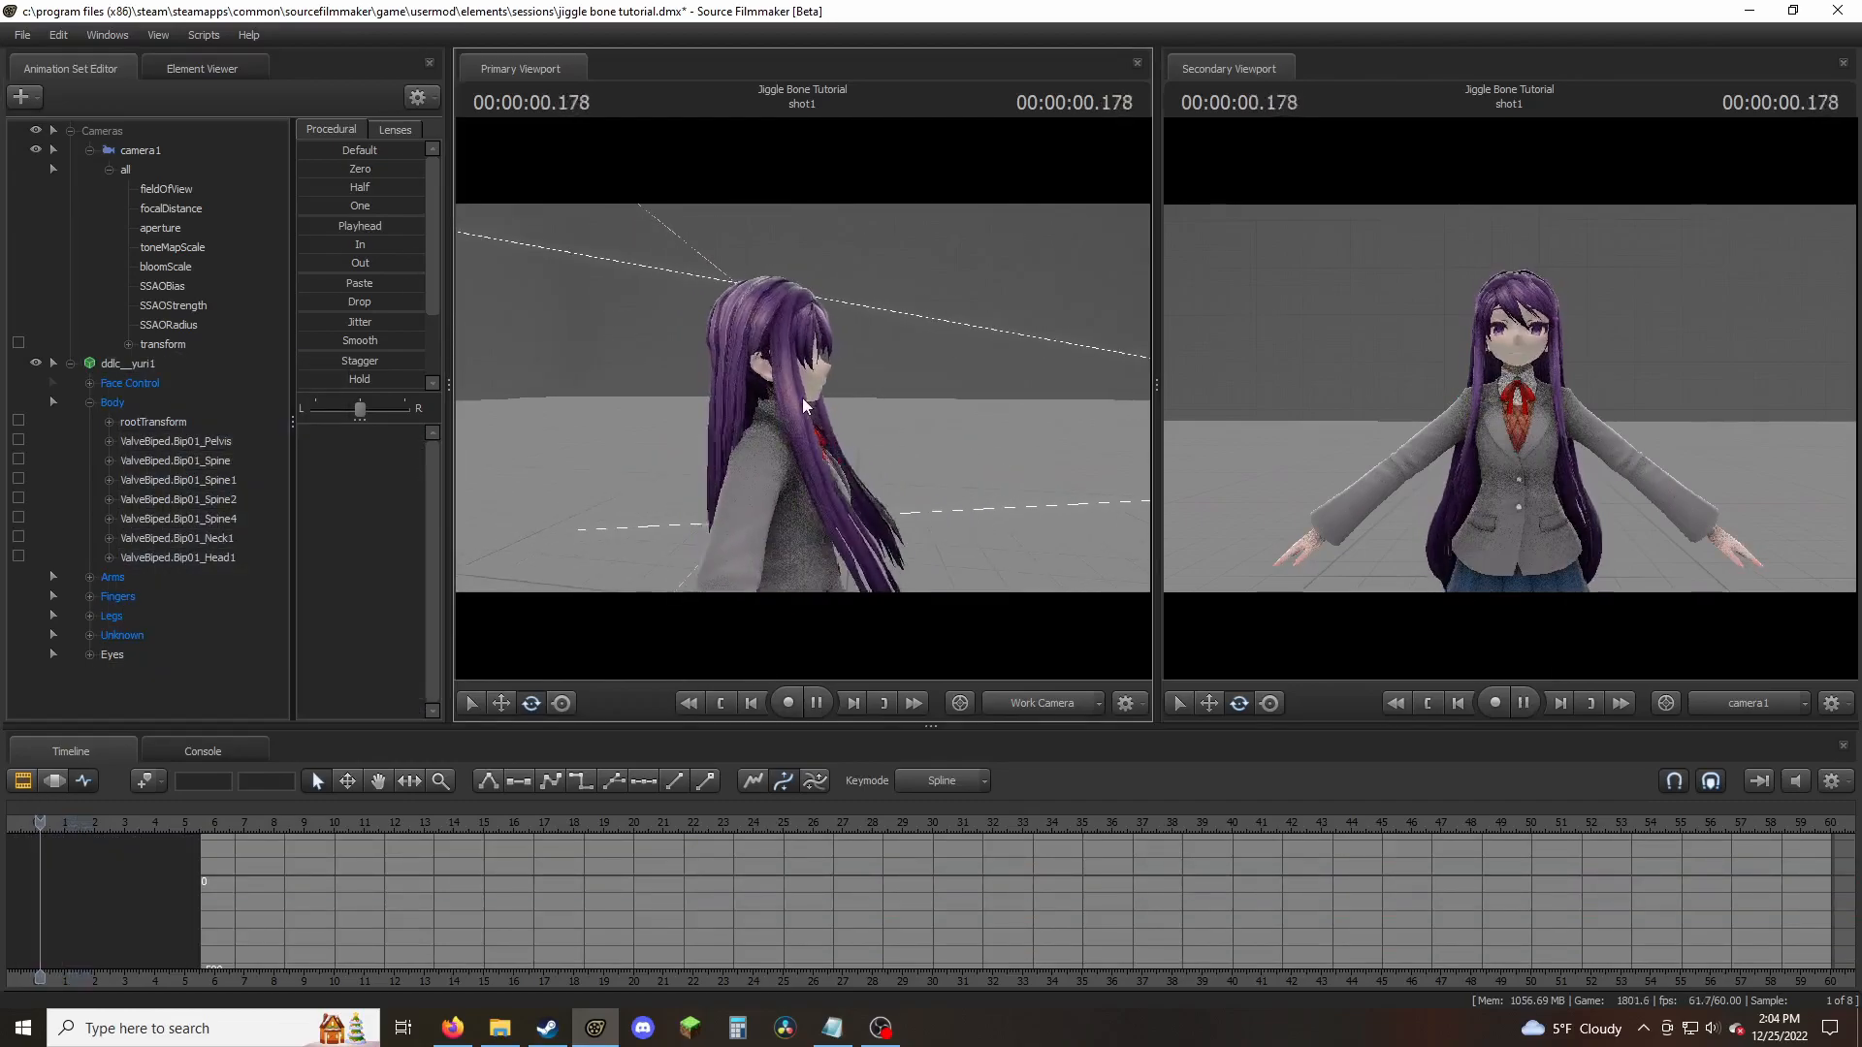
key("space")
- Select the Miku.TTL01 hair bone and replay the animation to examine the hair motion from the side
left_click_drag(803, 405, 890, 406, "alt")
left_click(761, 361)
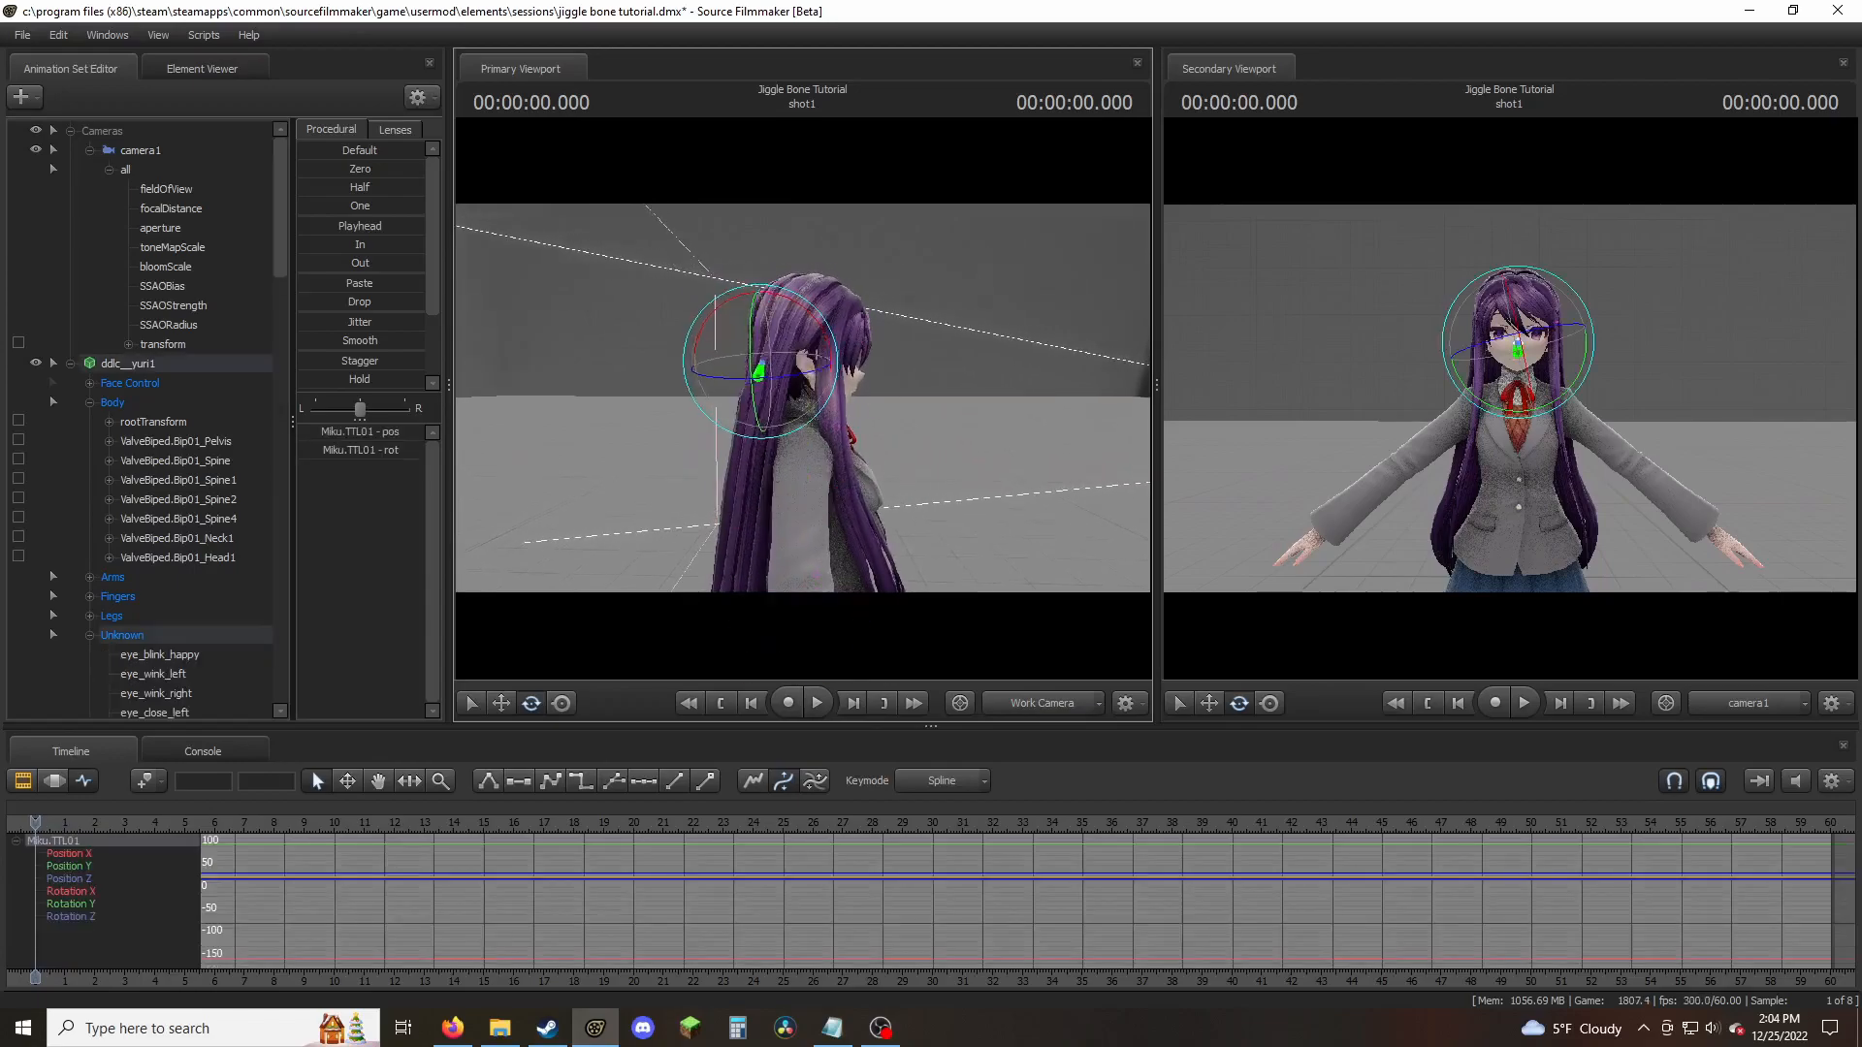
left_click_drag(761, 361, 771, 361, "alt")
mouse_move(873, 405)
left_mouse_down("alt")
mouse_move(892, 388)
mouse_move(921, 407)
mouse_move(863, 407)
left_mouse_up("alt")
key("space")
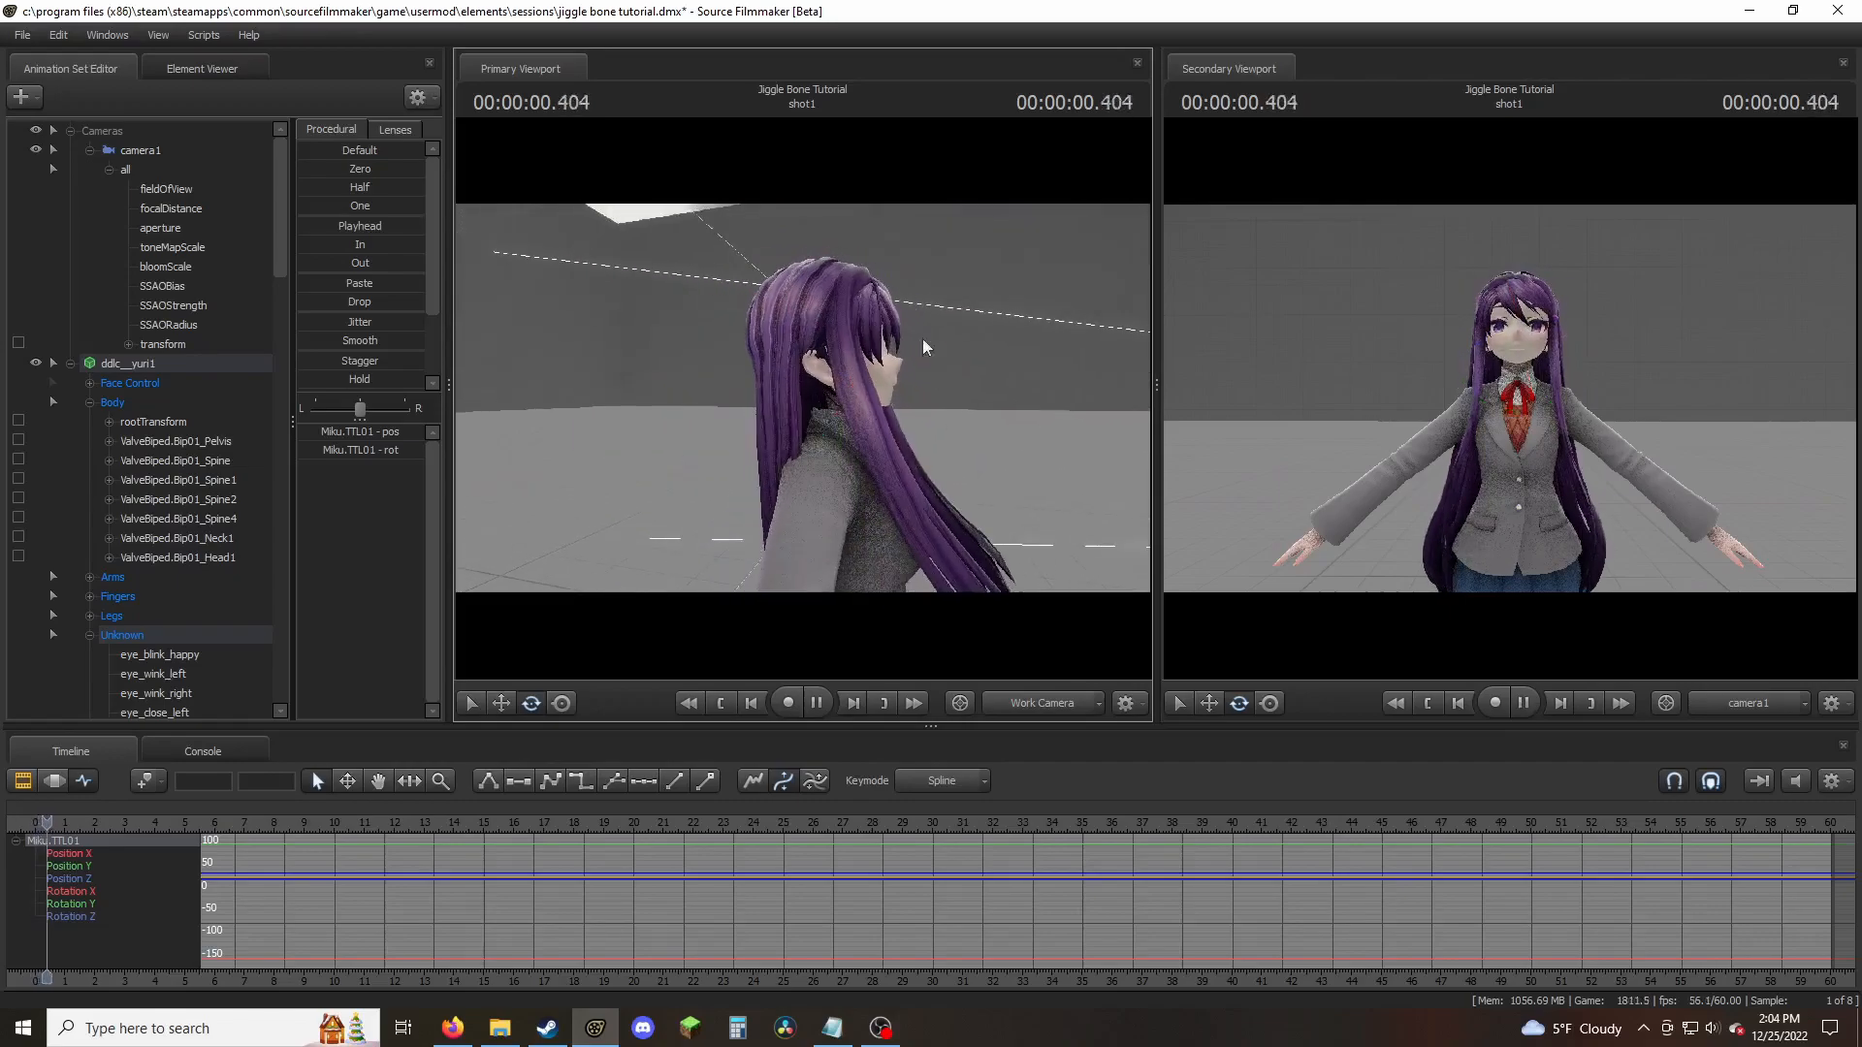
key("space")
- Collapse the Body and Unknown groups of the ddlc__yuri1 animation set
left_click_drag(870, 427, 911, 427)
key("s")
key("w")
key("a")
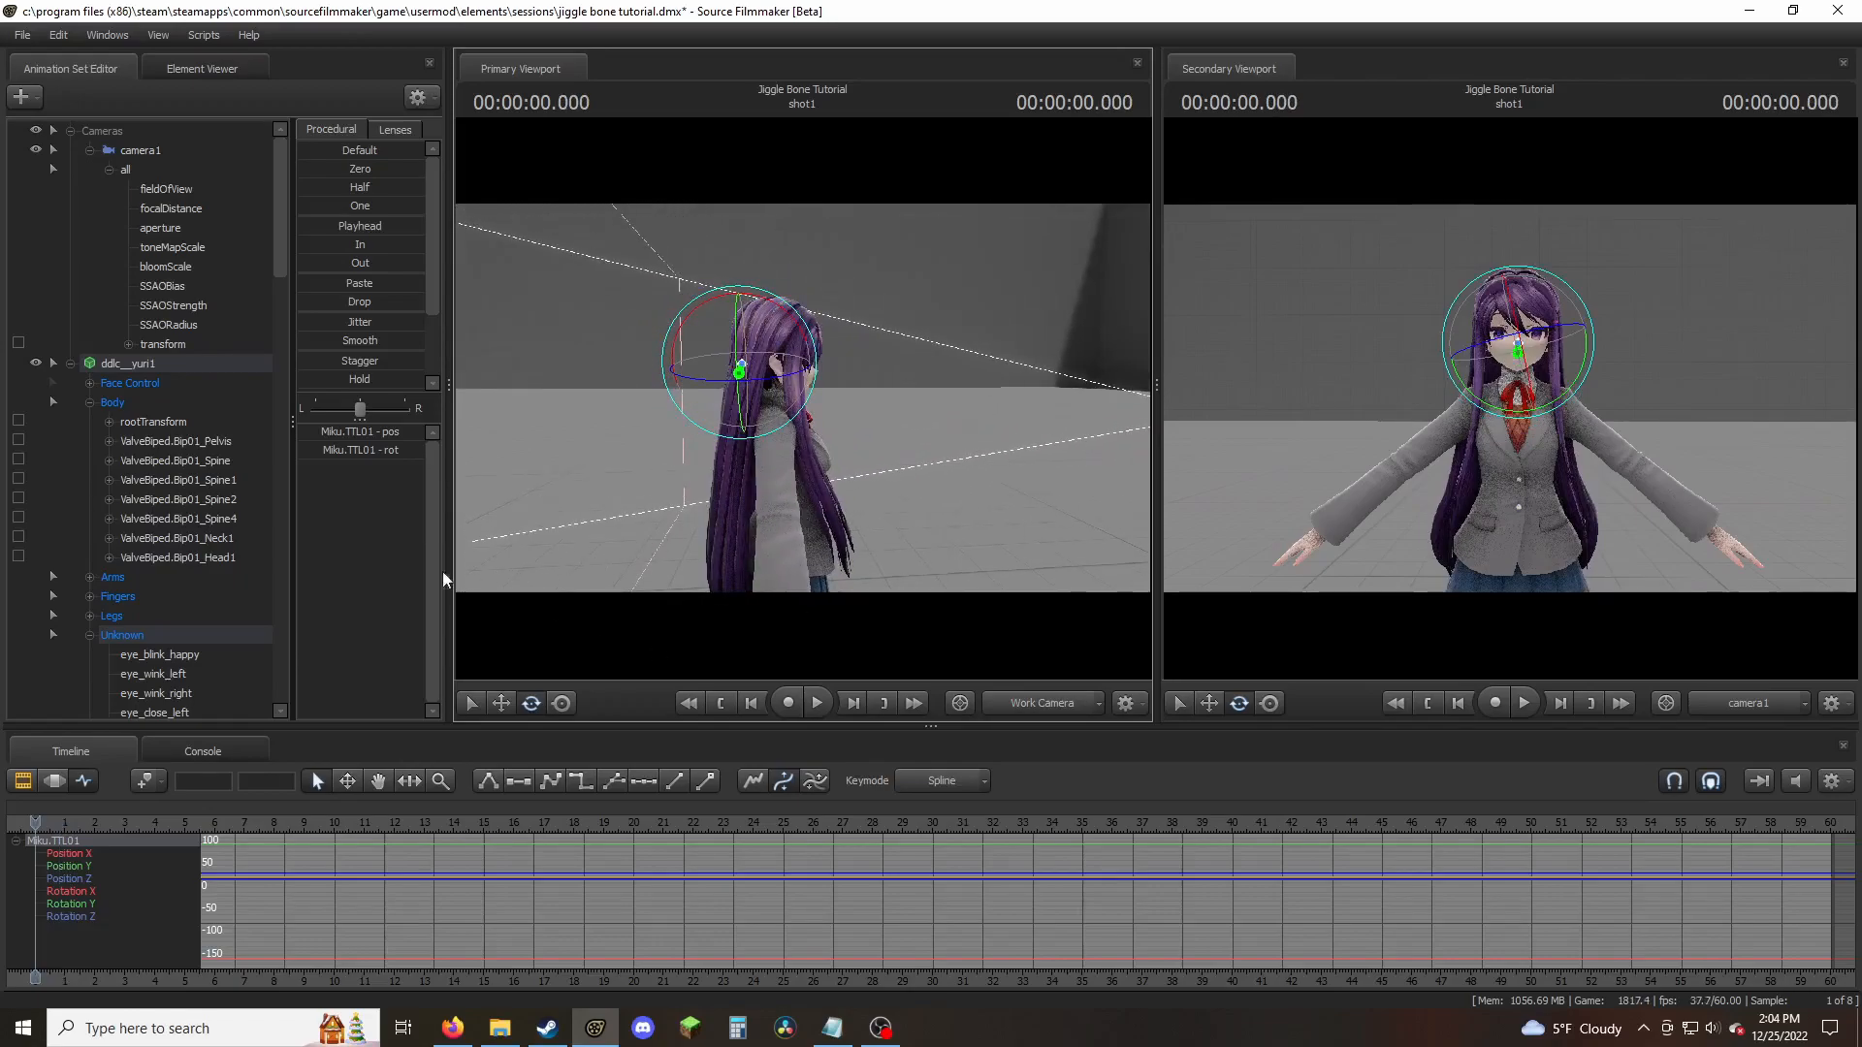
left_click(89, 402)
left_click_drag(803, 397, 702, 398, "alt")
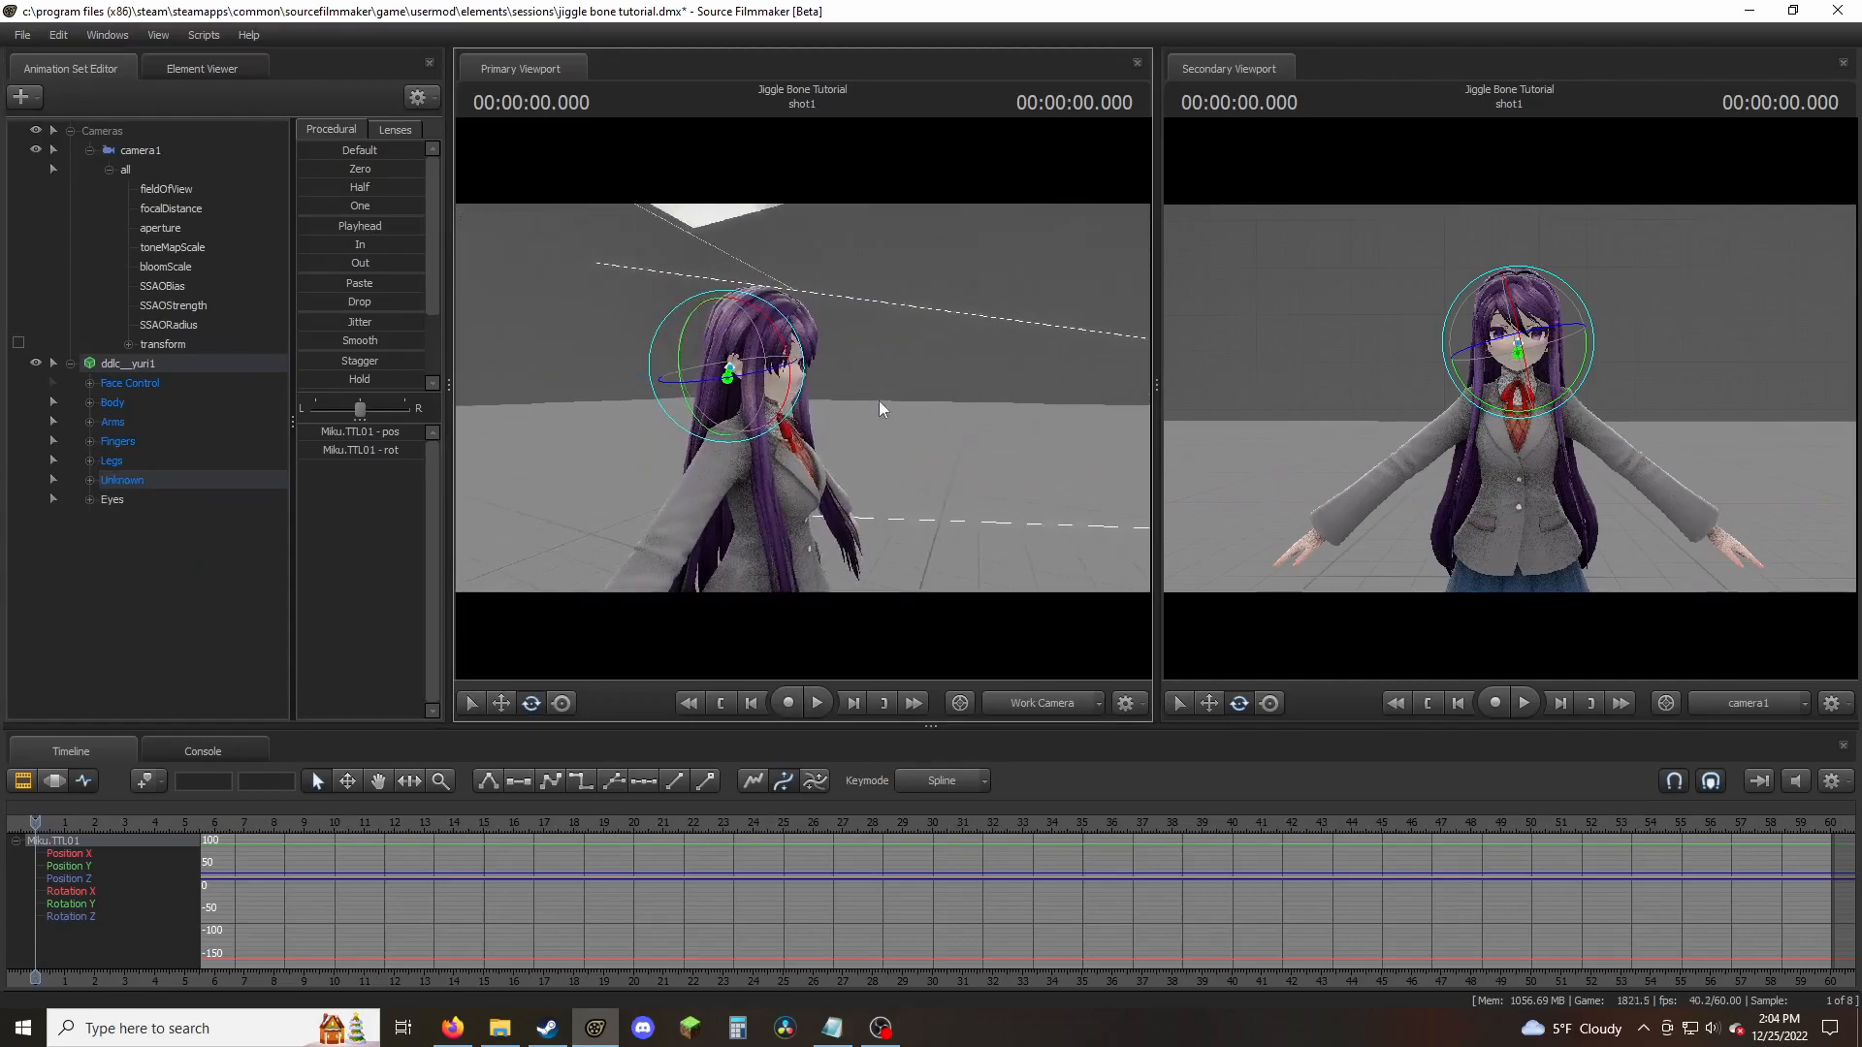
left_click_drag(948, 400, 893, 490, "alt")
key("s")
left_click_drag(803, 397, 669, 393, "alt")
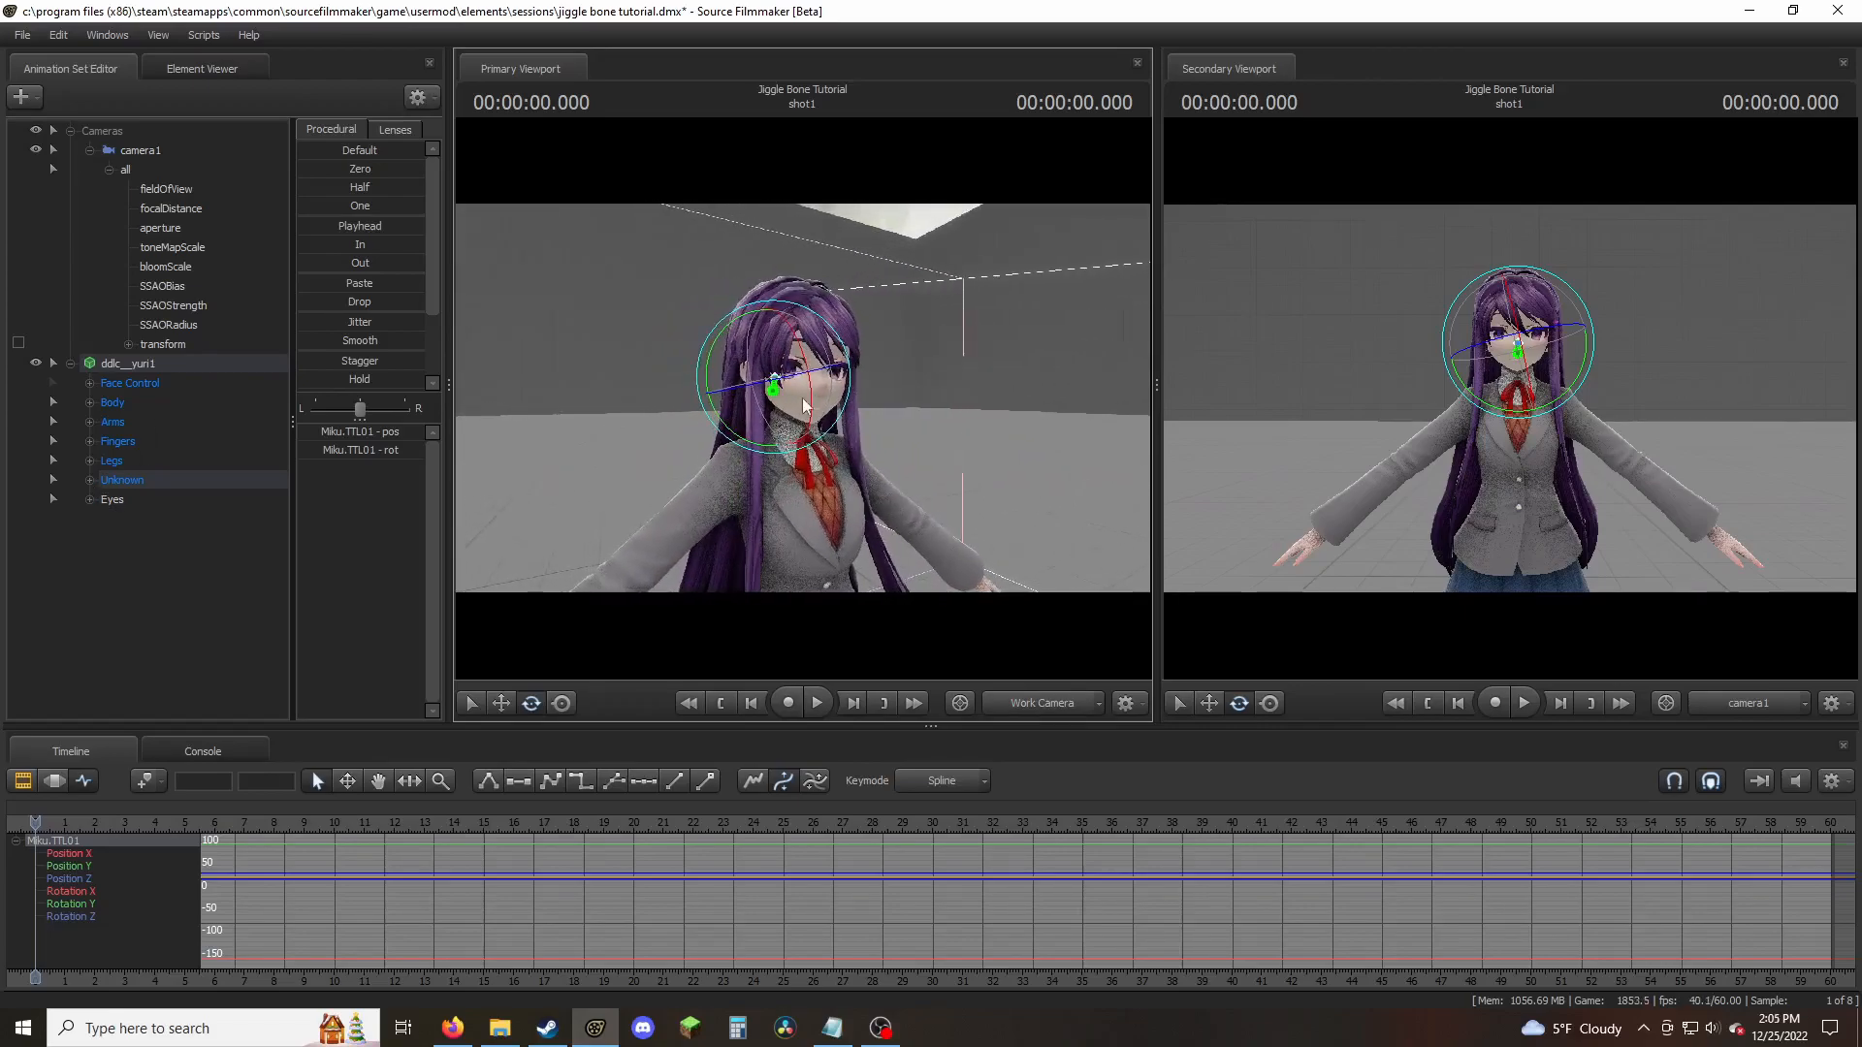
key("s")
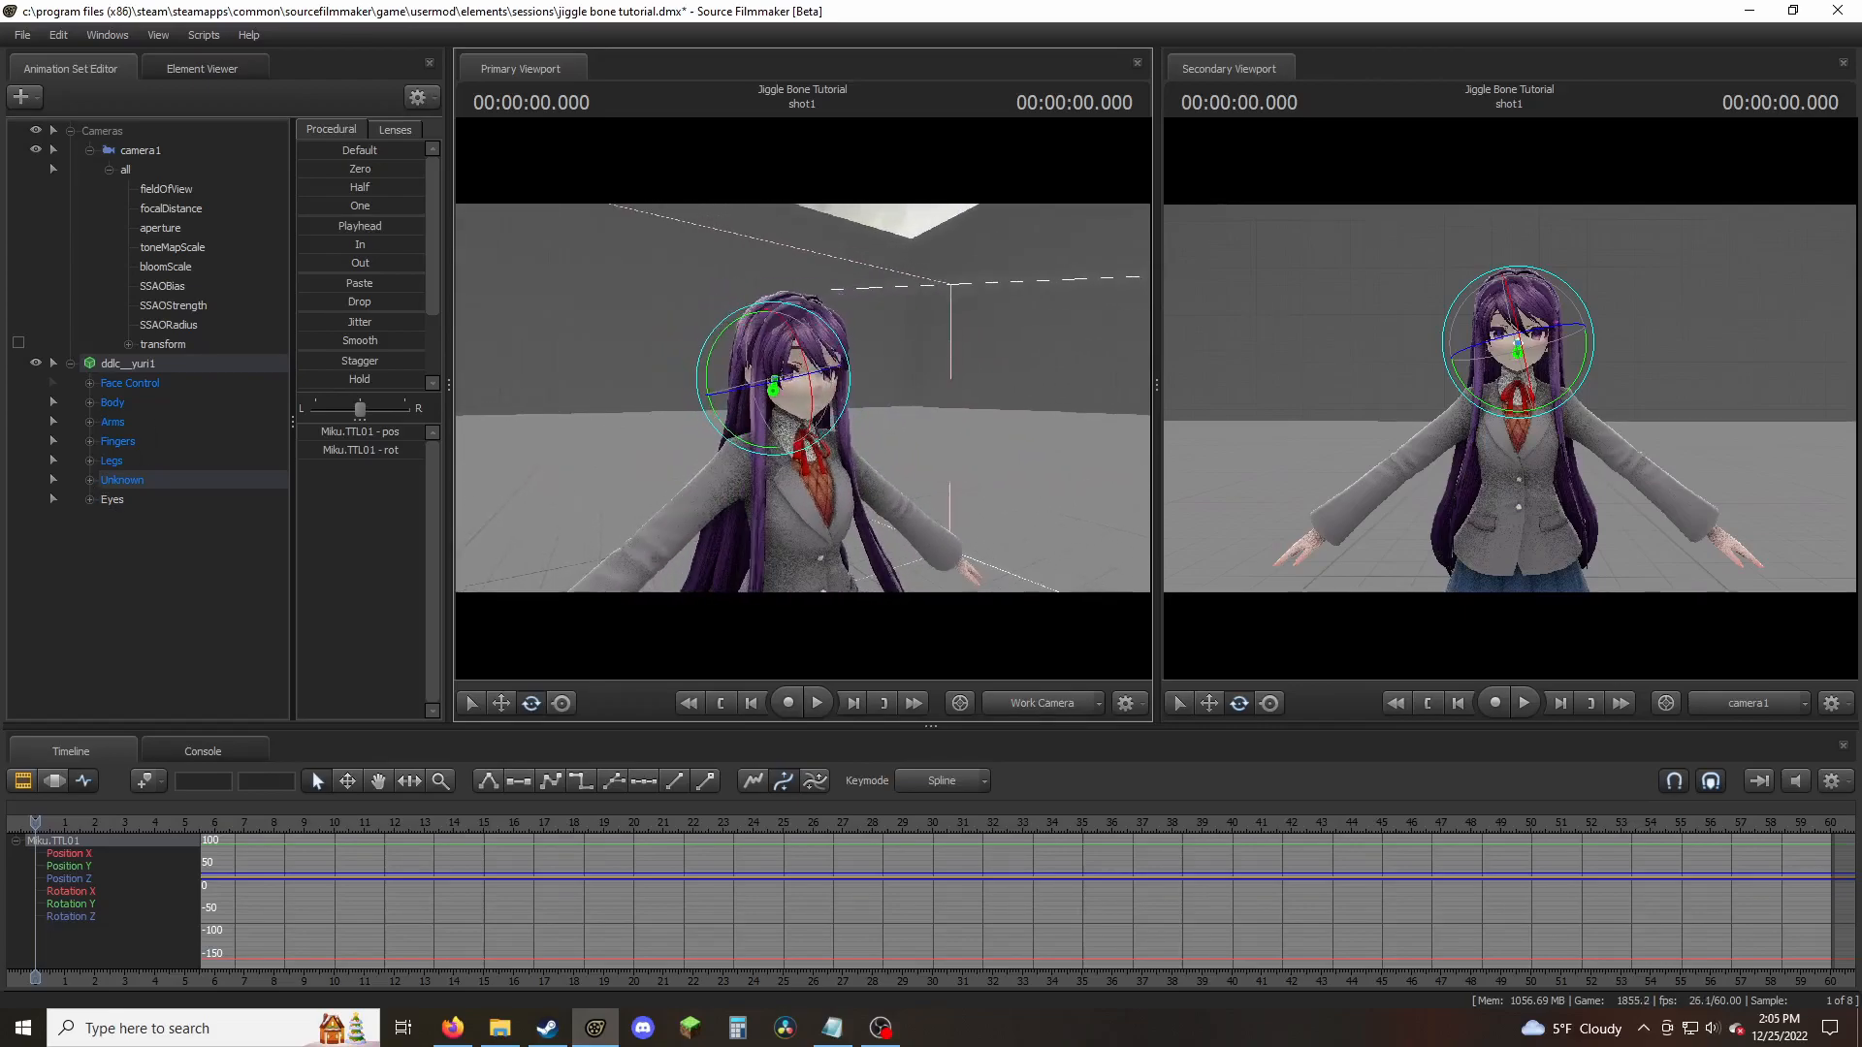
key("w")
key("a")
left_click_drag(803, 398, 912, 388)
- Clear the hair bone selection and switch the primary viewport from the work camera to camera1
left_click(274, 526)
key("d")
left_click_drag(532, 506, 454, 512)
key("s")
key("d")
mouse_move(803, 398)
left_mouse_down()
mouse_move(715, 412)
mouse_move(708, 398)
mouse_move(737, 393)
mouse_move(693, 393)
mouse_move(766, 380)
mouse_move(729, 369)
mouse_move(723, 401)
mouse_move(805, 397)
left_mouse_up()
key("w")
key("s")
key("w")
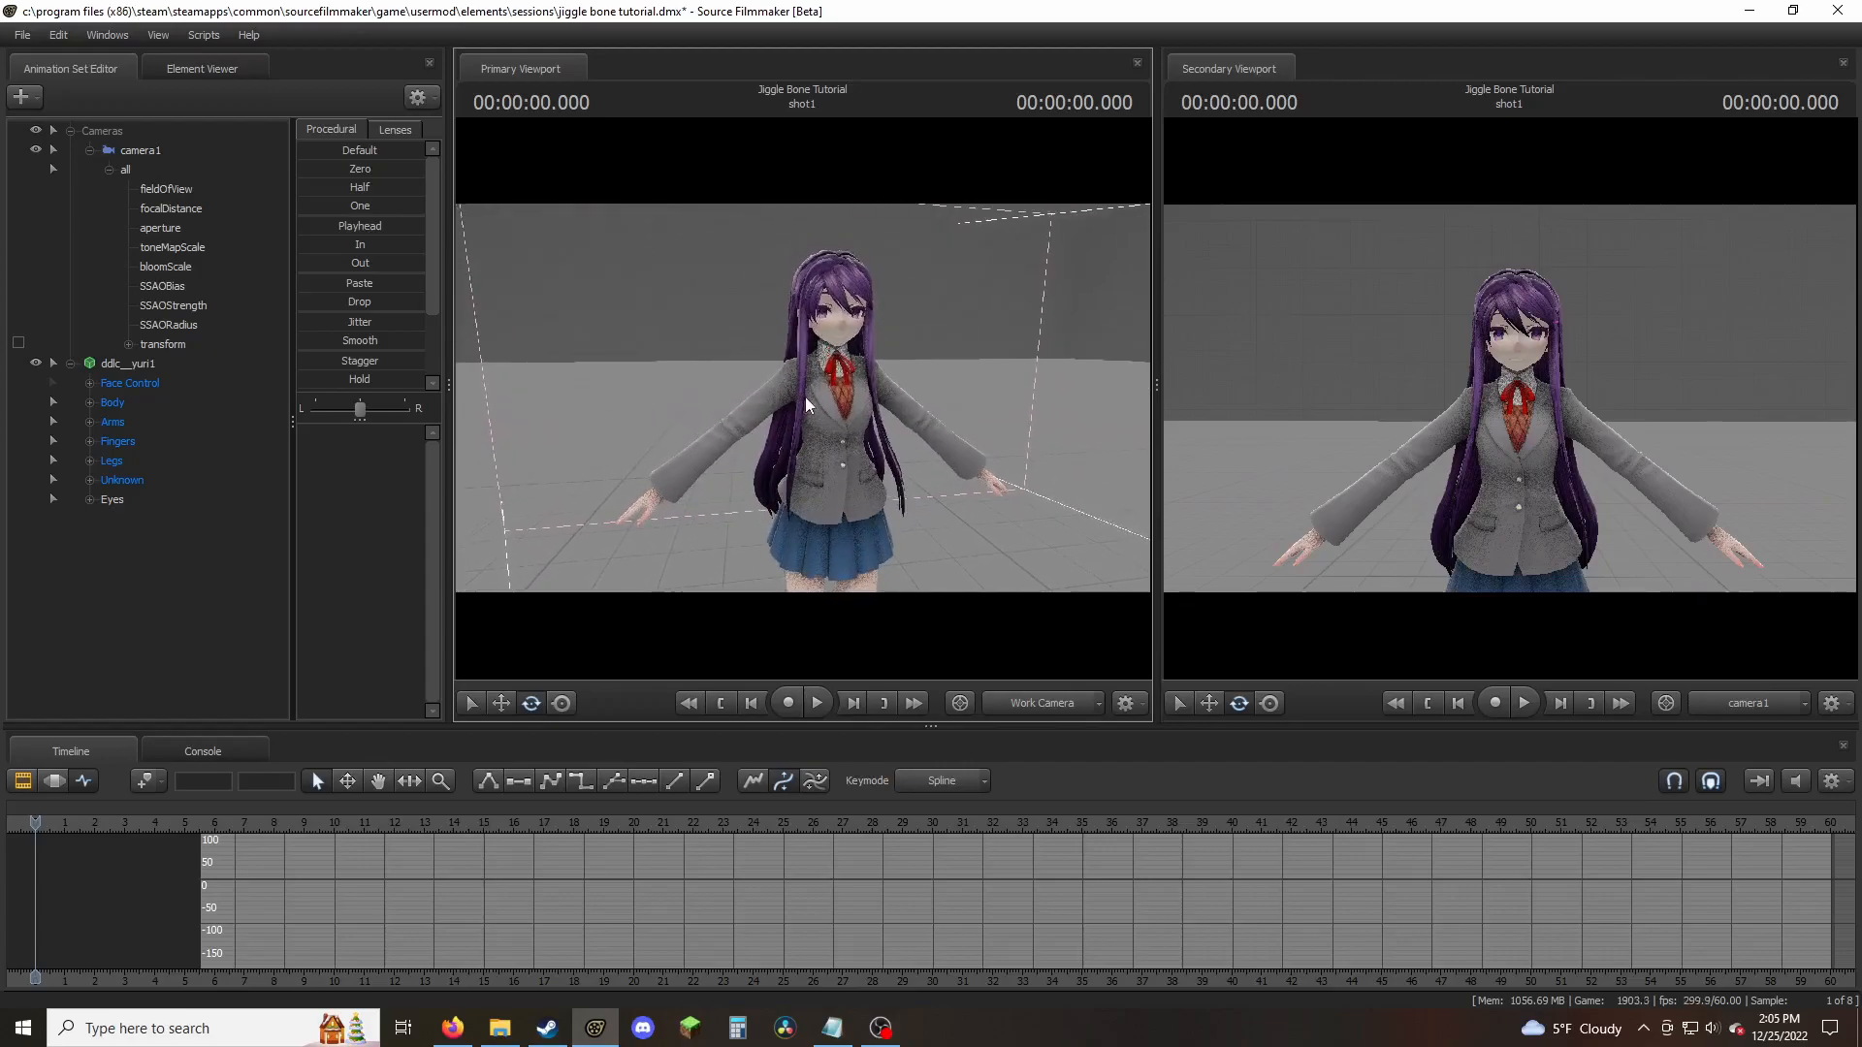
left_click(1042, 703)
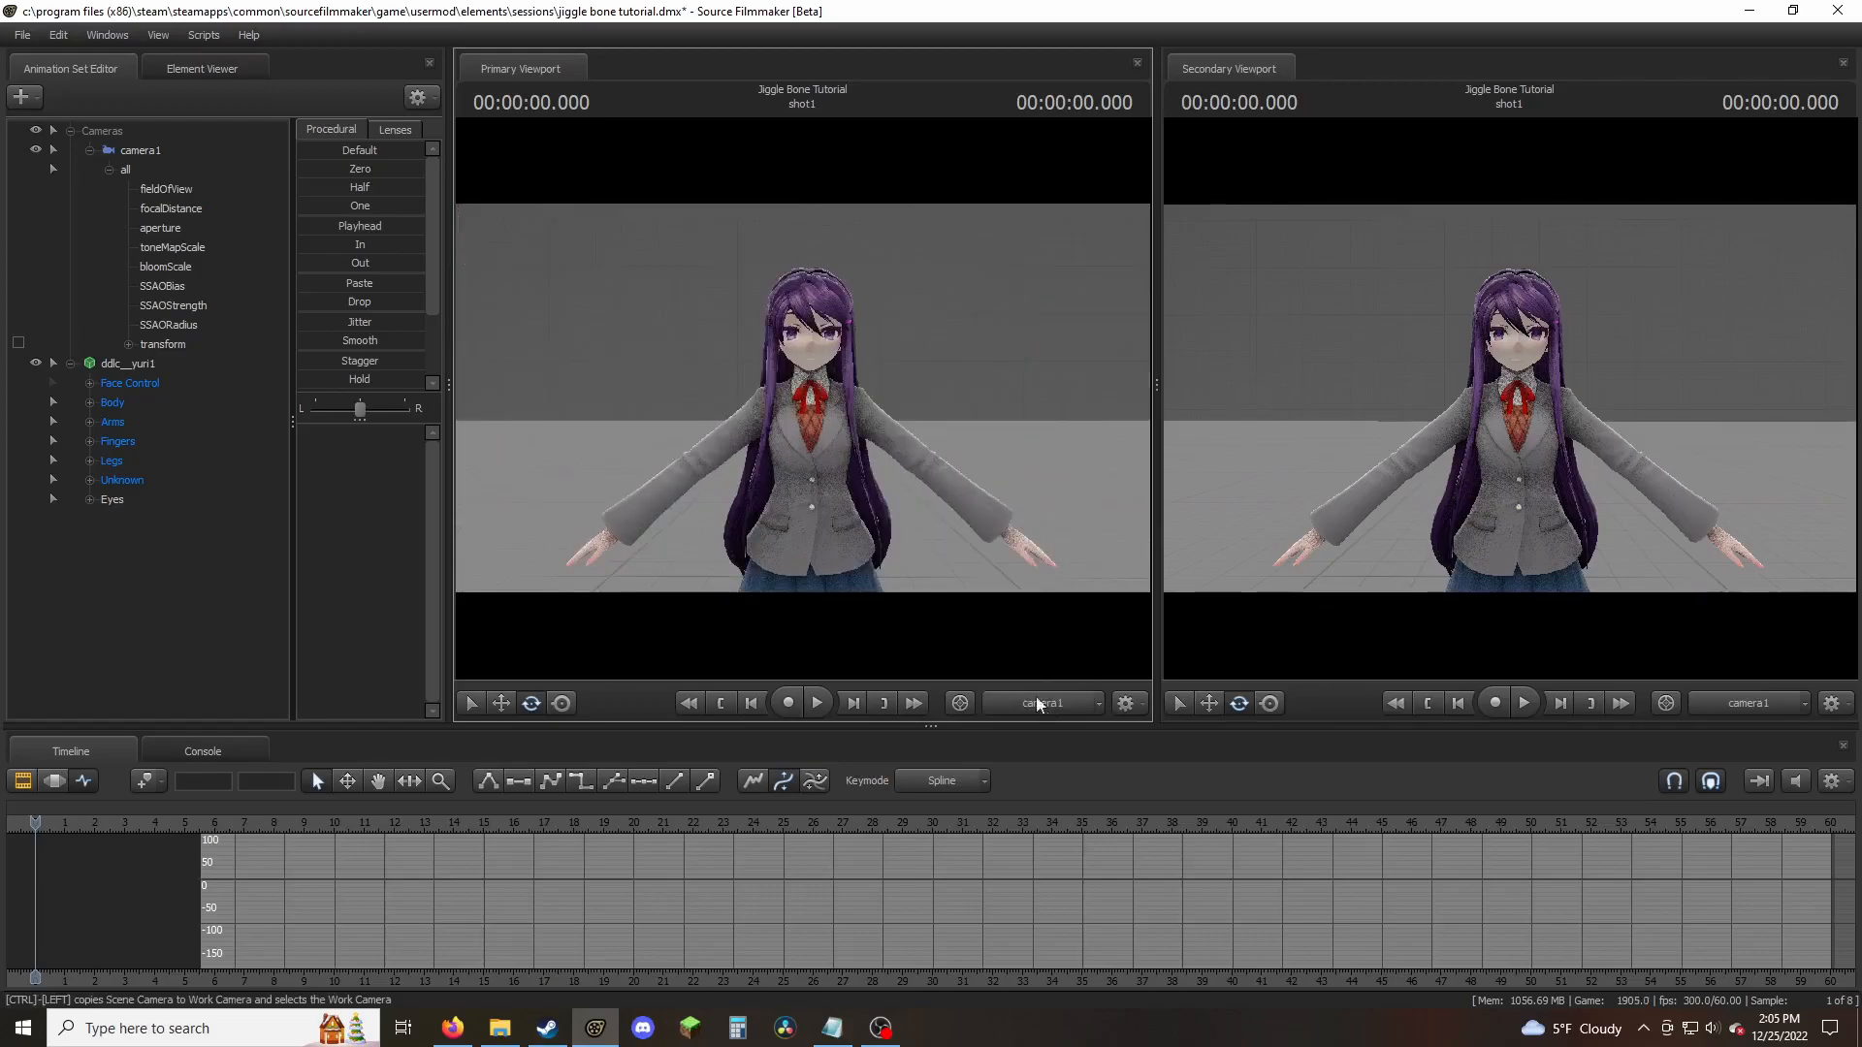